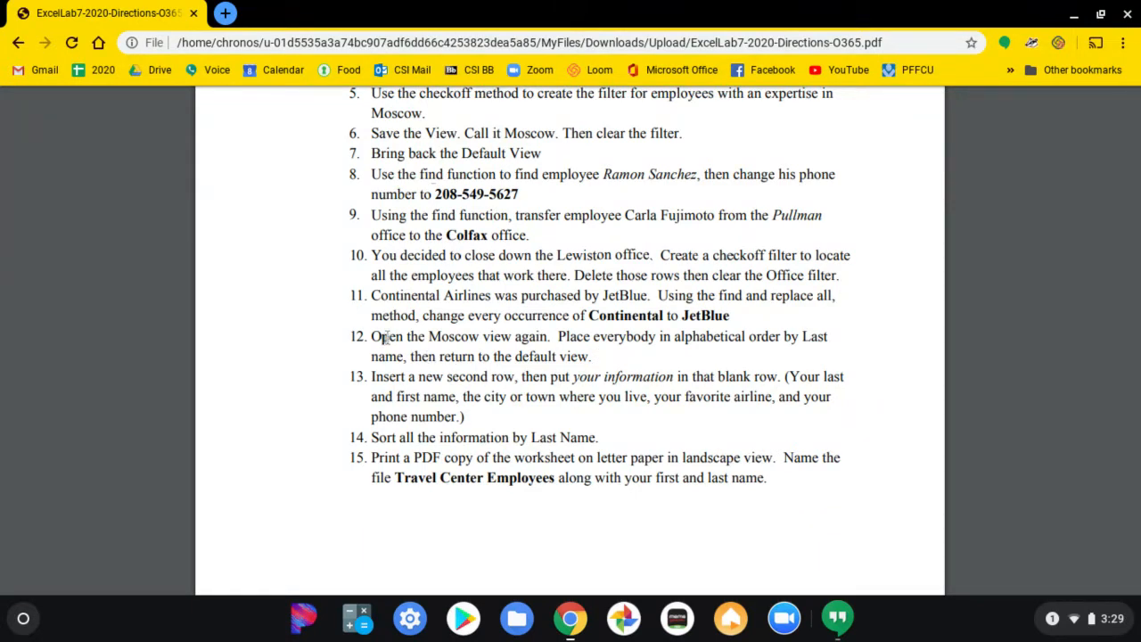
Review item 12 of the lab directions, switch to the employees 2 workbook in Excel, and sort the Moscow sheet view ascending by LastName.
drag(382, 337, 586, 355)
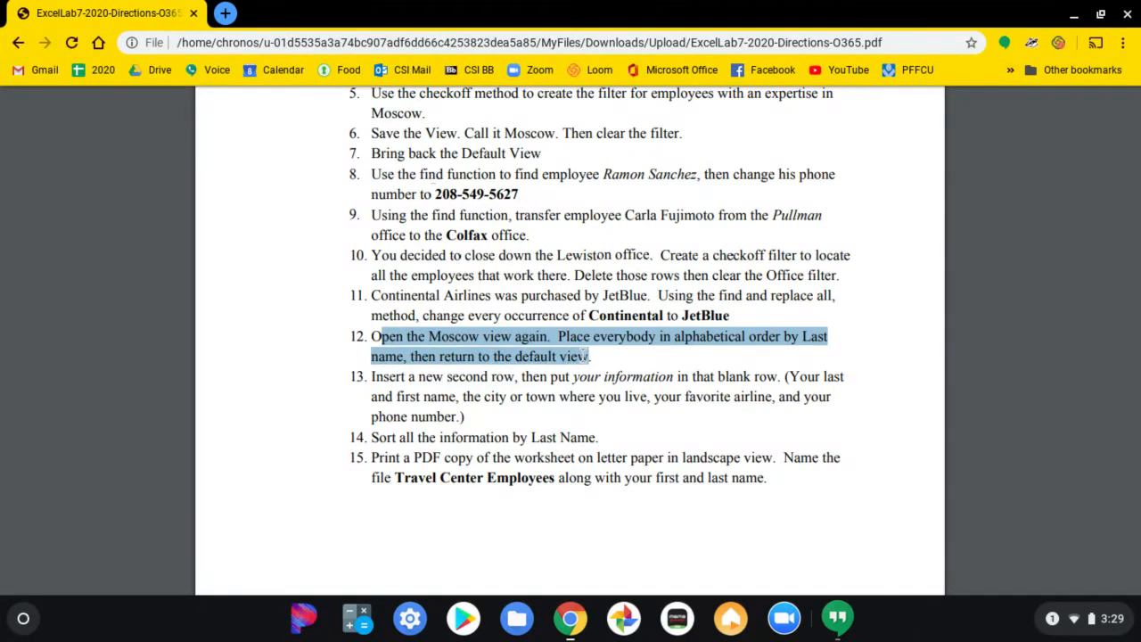
key(alt+Tab)
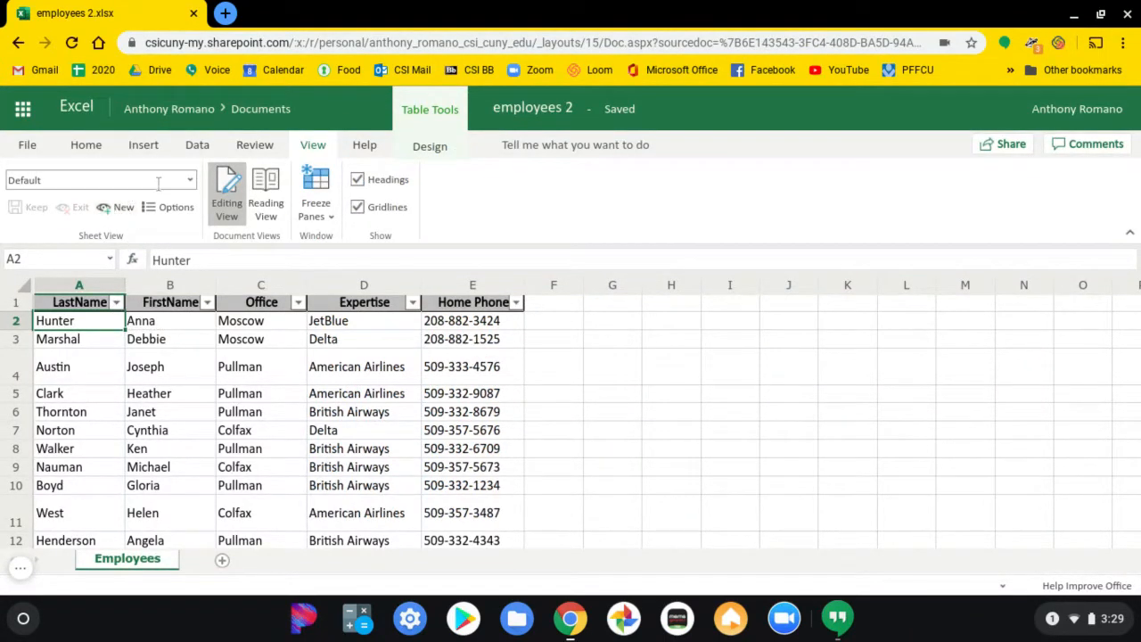
click(192, 181)
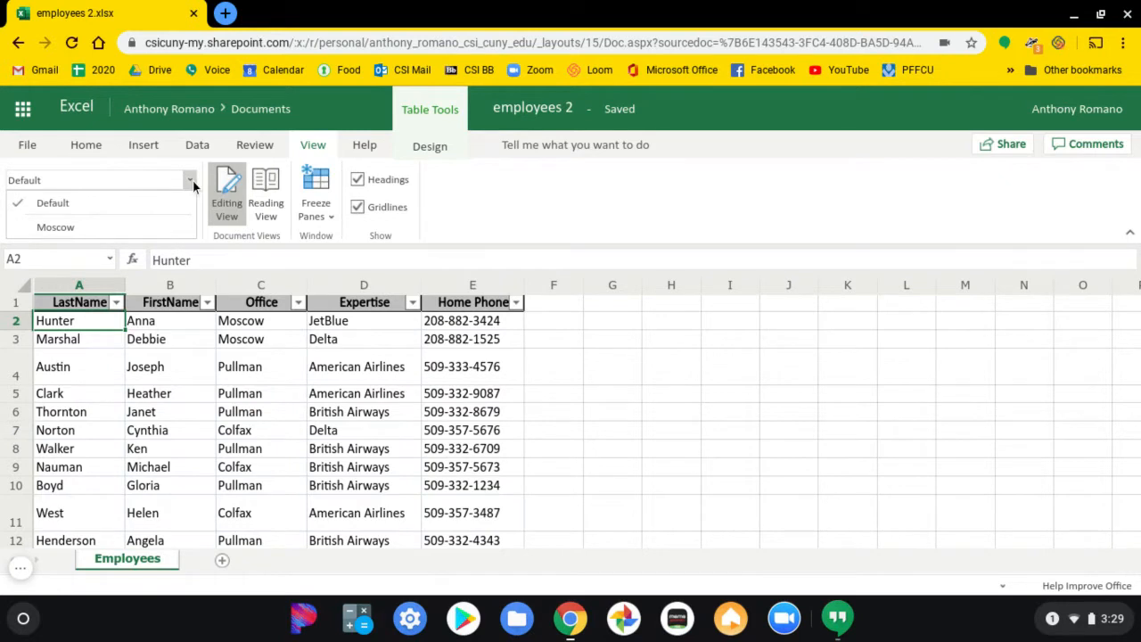
click(167, 227)
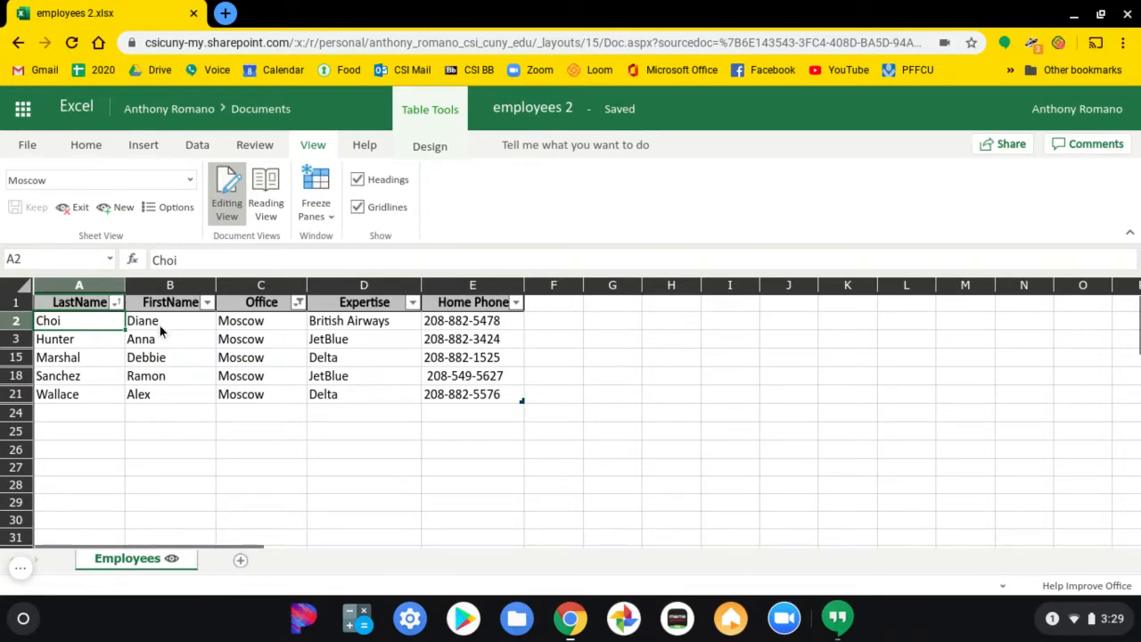
click(116, 303)
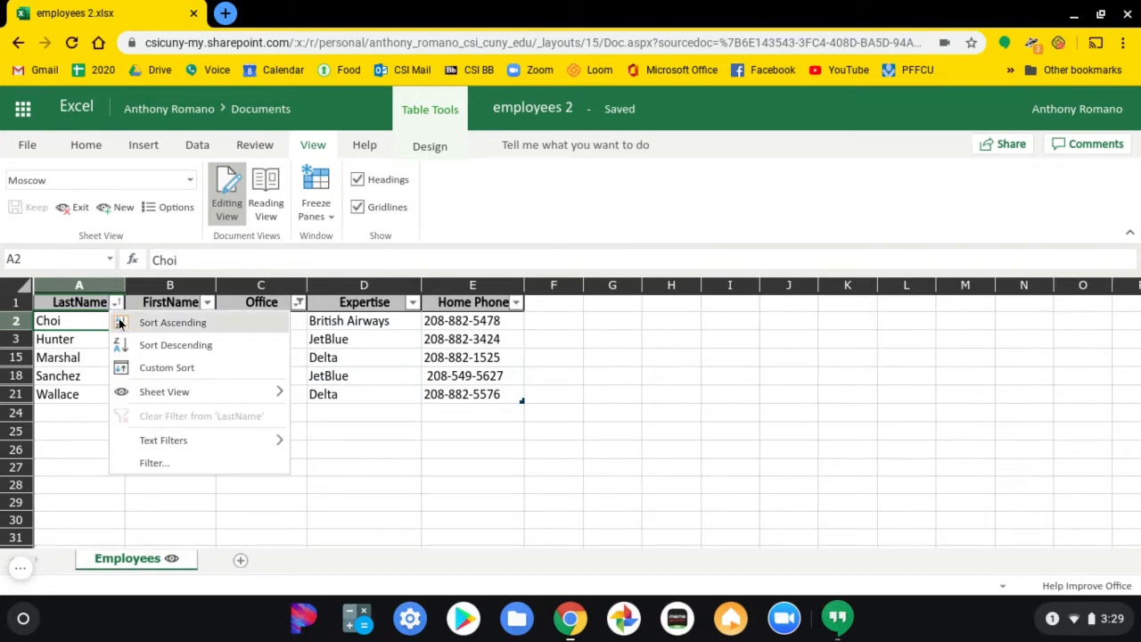
click(120, 323)
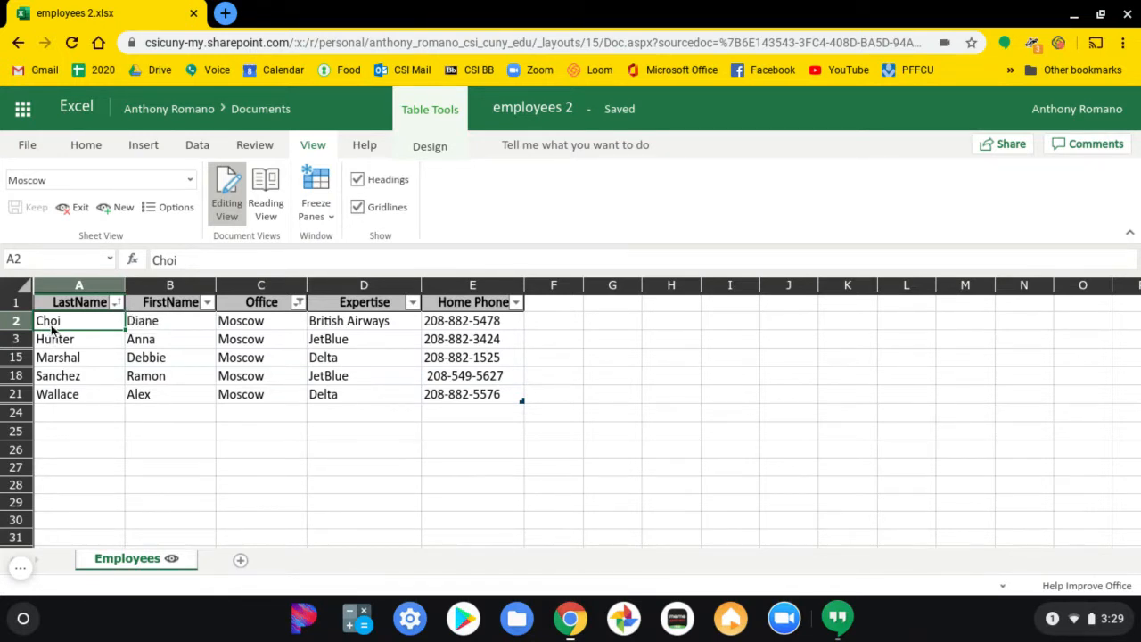
Try a descending LastName sort in the Moscow view and restore the ascending order.
click(117, 303)
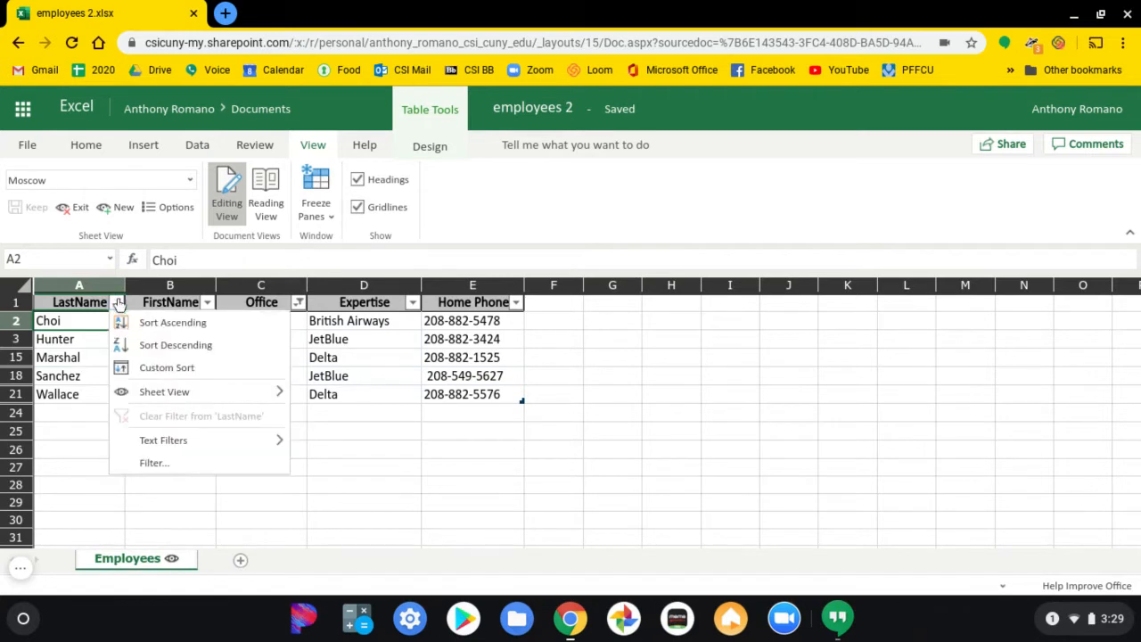
click(133, 344)
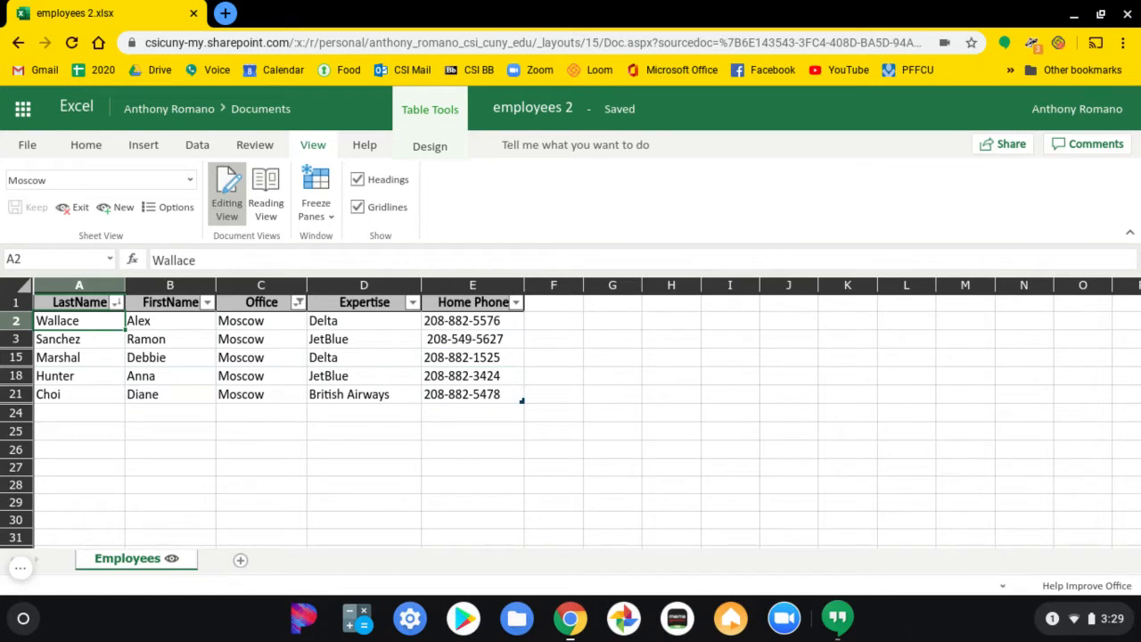
click(118, 303)
click(169, 322)
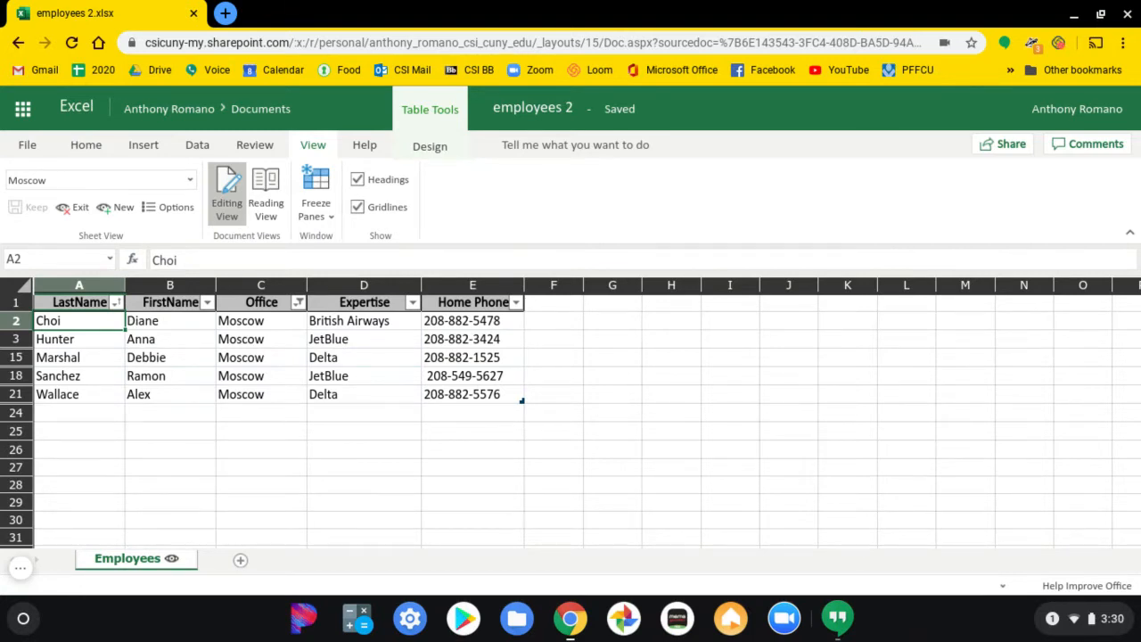
Return the Employees sheet to the Default sheet view.
click(192, 180)
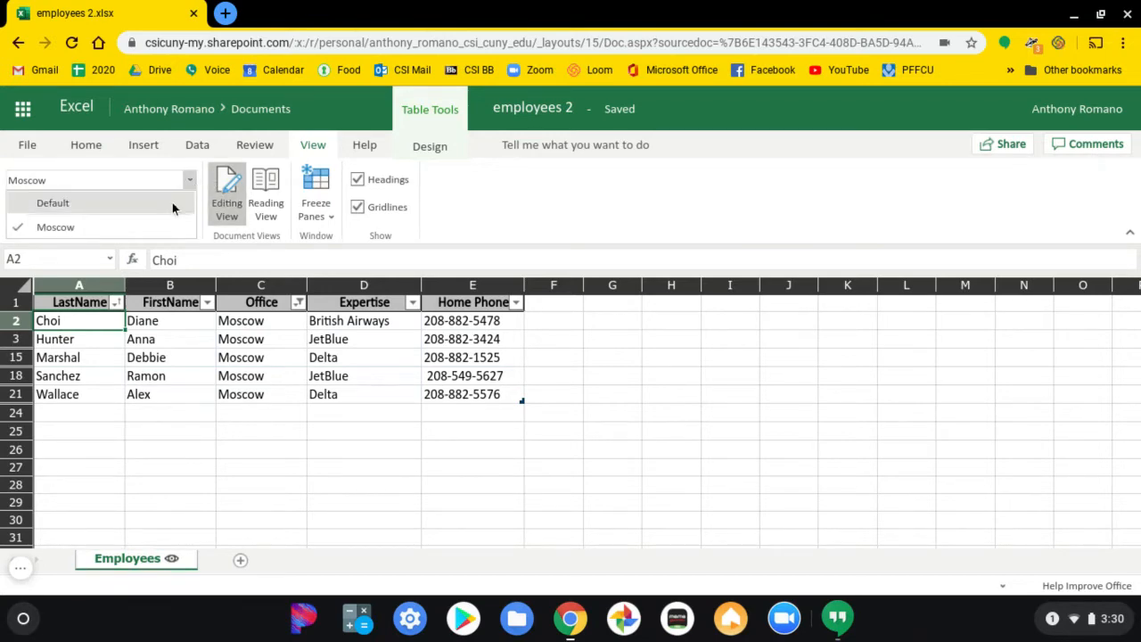
click(173, 203)
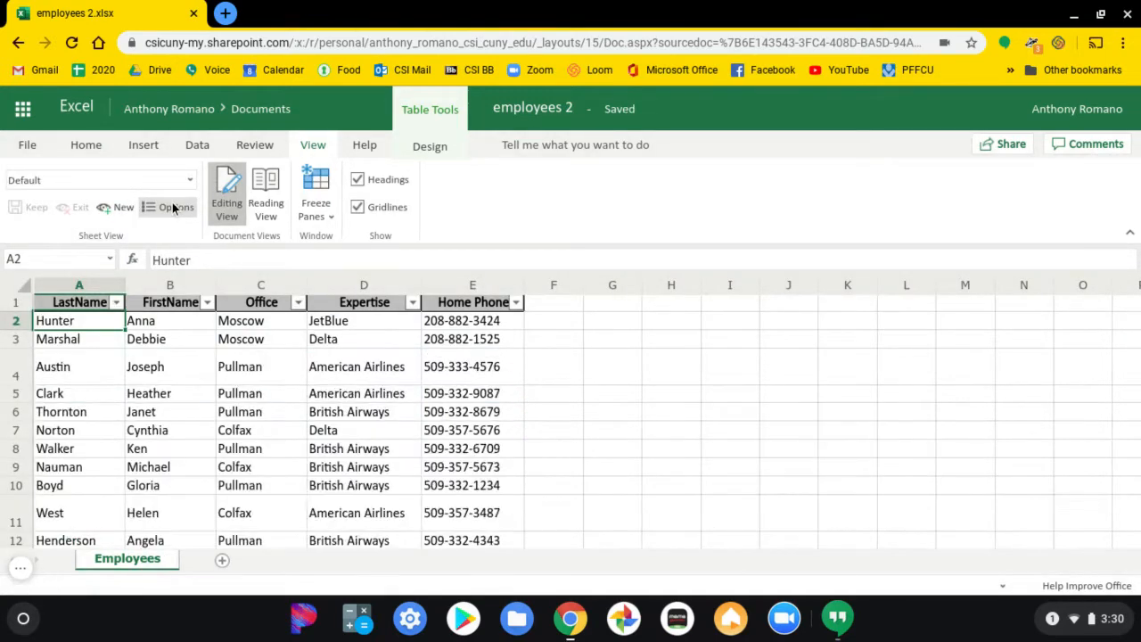
Check item 13 in the lab directions PDF, switch back to Excel and insert a blank row above row 2.
key(alt+Tab)
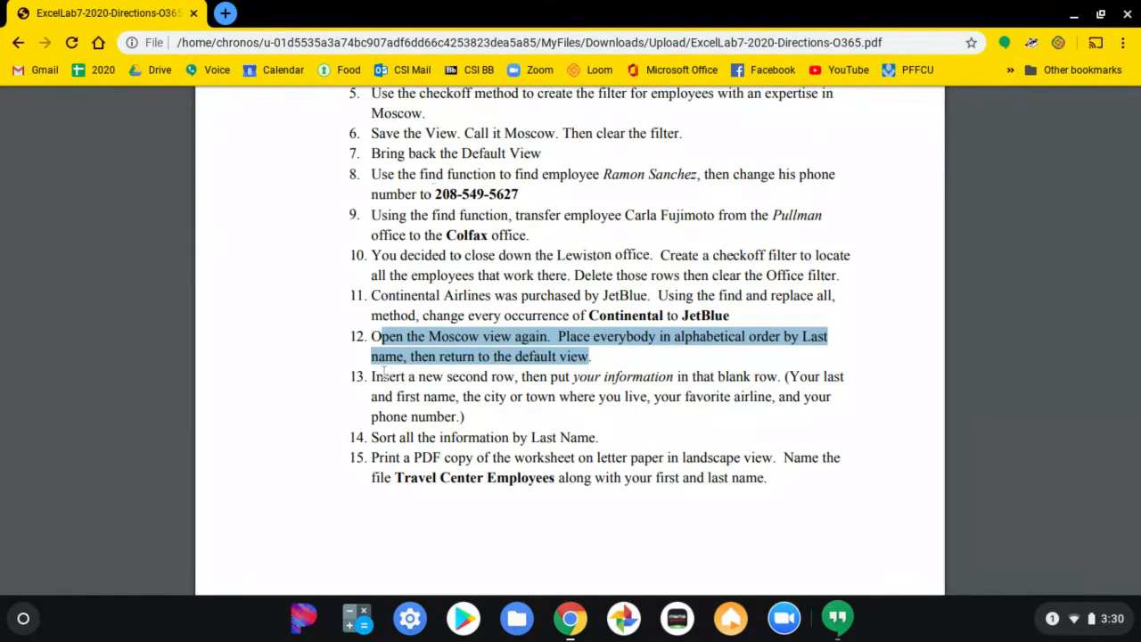
drag(373, 377, 777, 382)
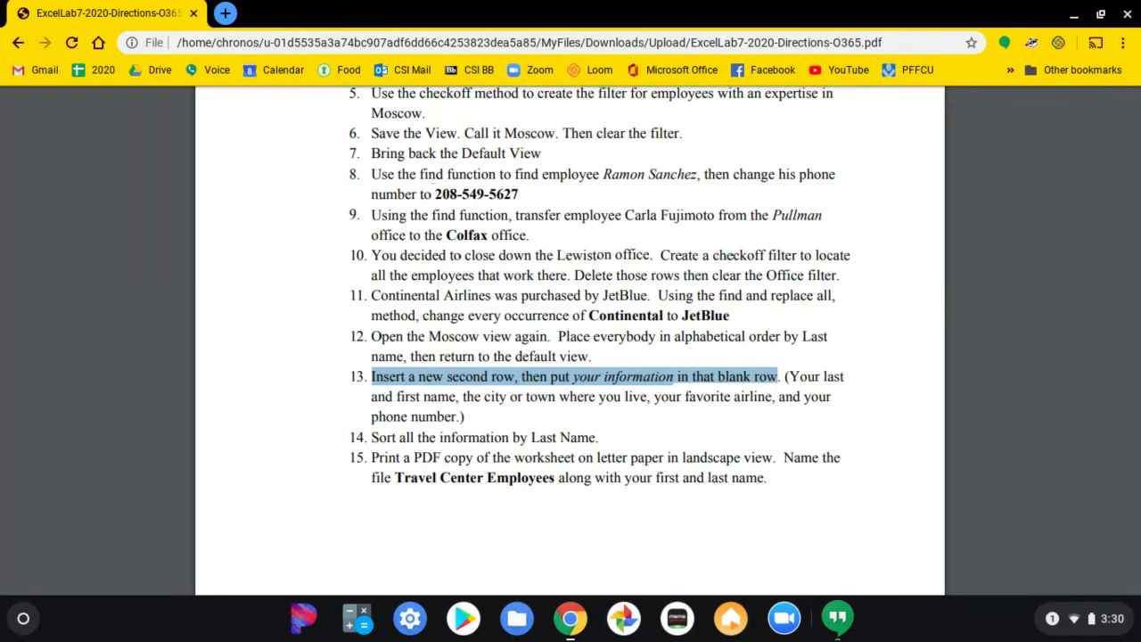
key(alt+Tab)
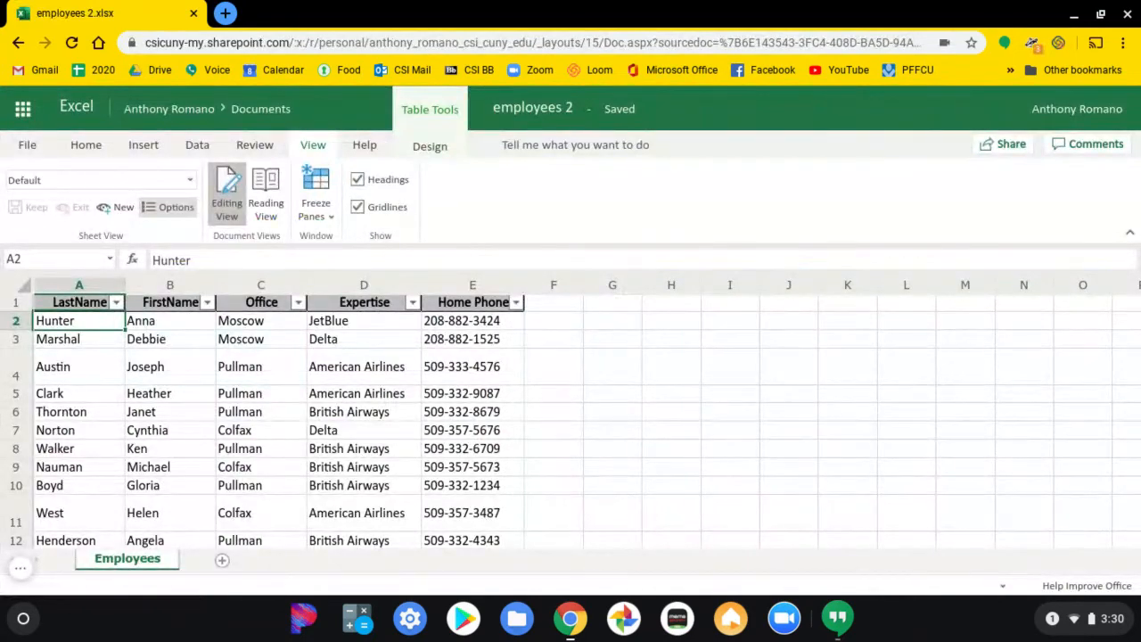
click(16, 321)
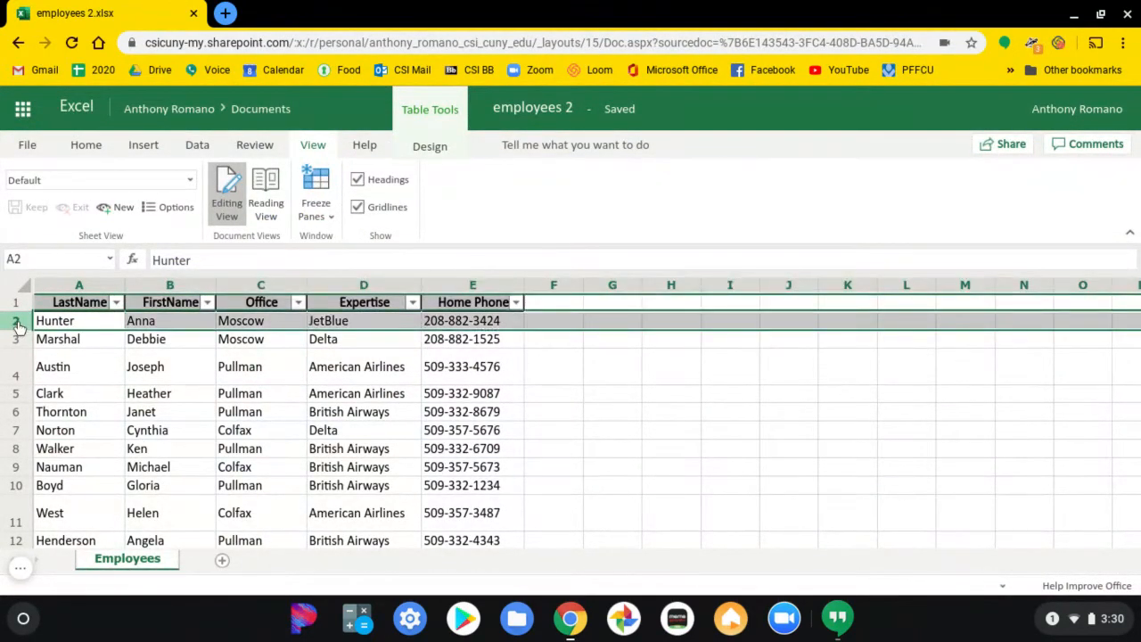
right_click(18, 326)
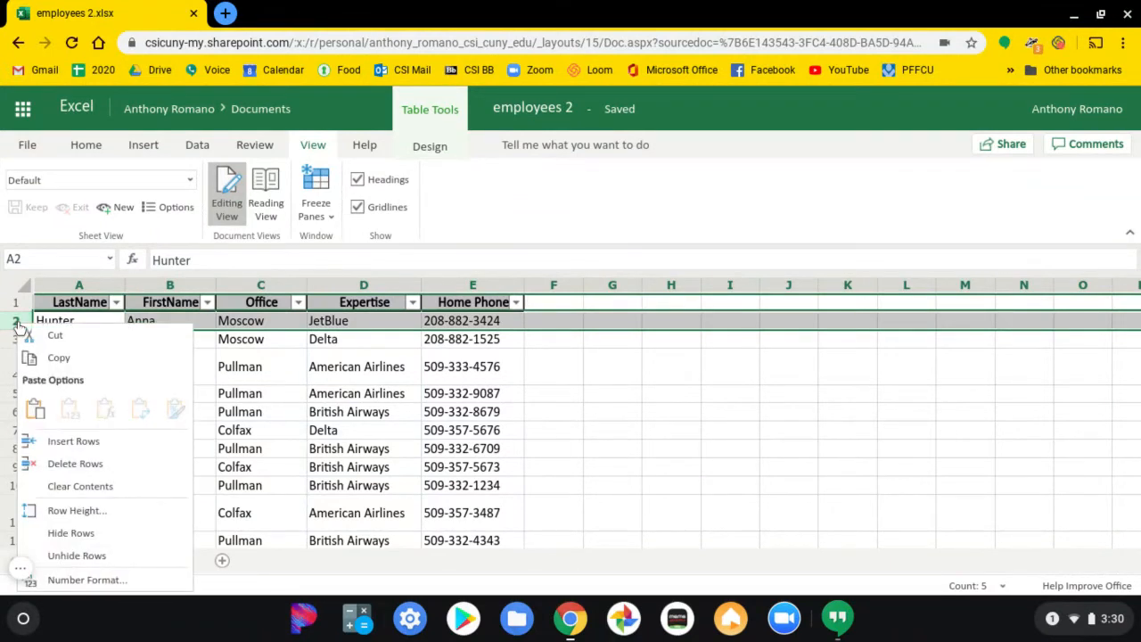
click(65, 443)
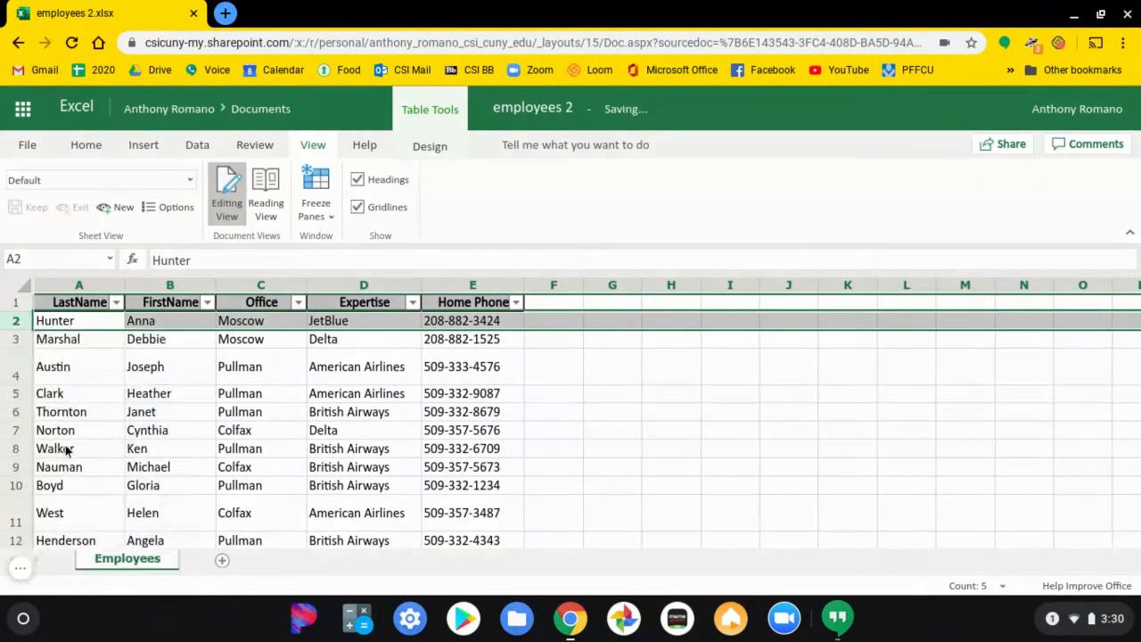
Enter your own last name in A2 and first name in B2 of the new row.
click(99, 321)
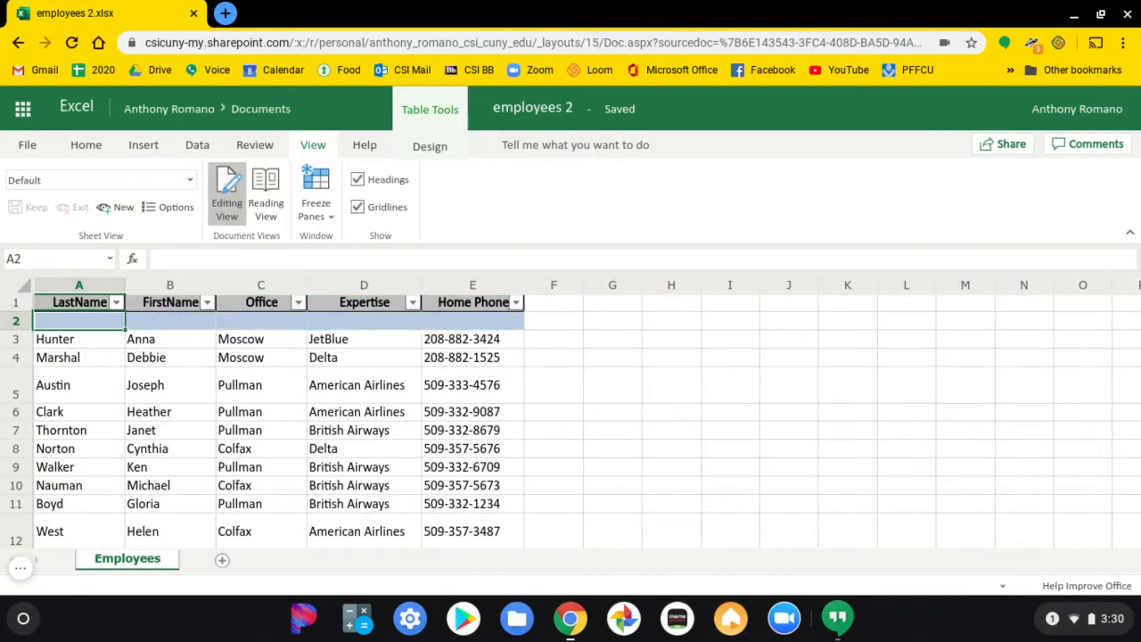
text(Romano)
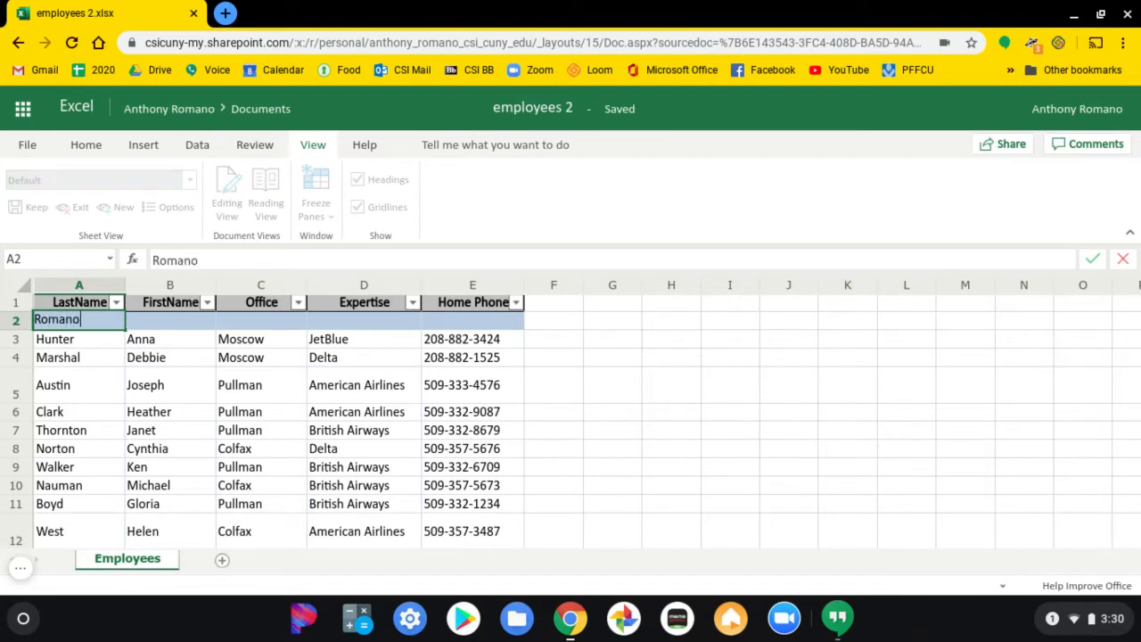
key(Tab)
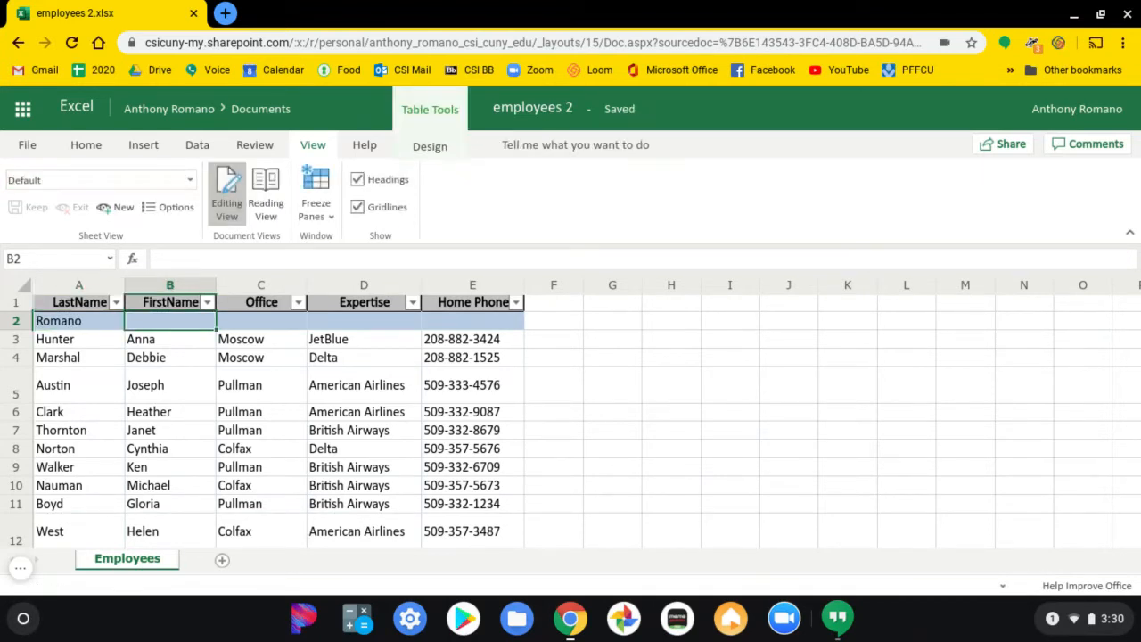
text(Anthon)
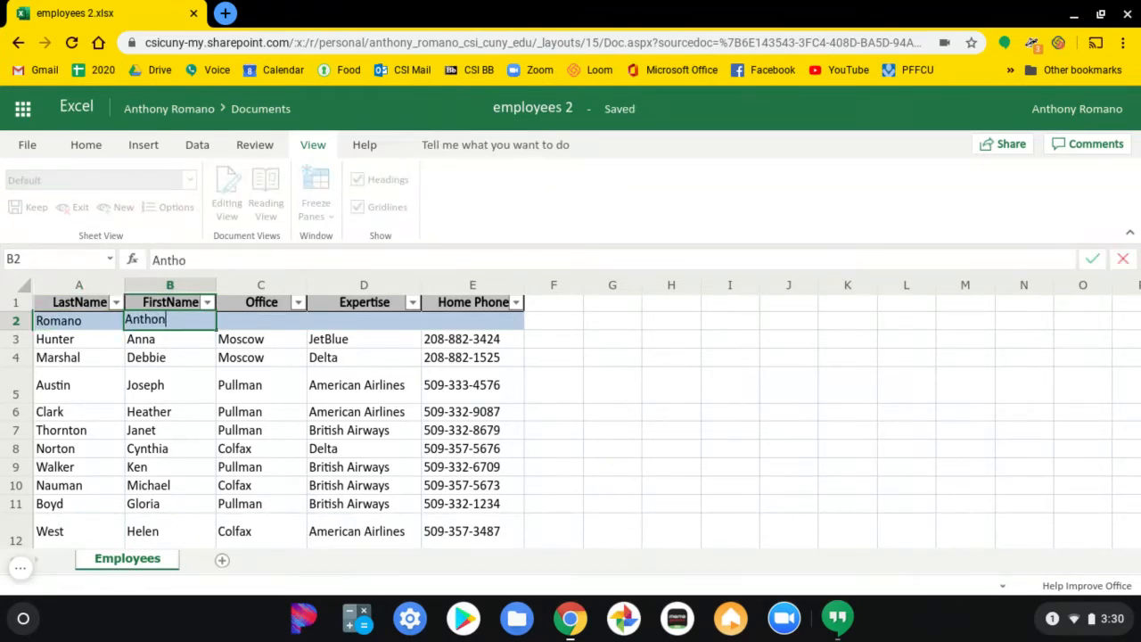
text(y)
key(Tab)
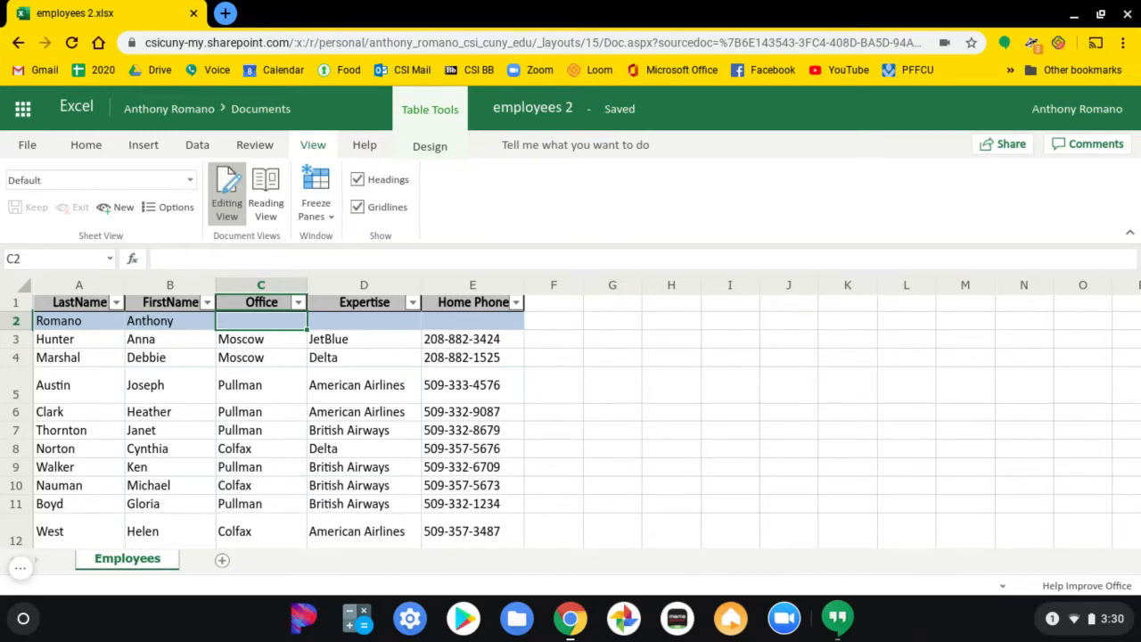
Fill in New York as the Office and Delta as the Expertise in row 2.
text(N)
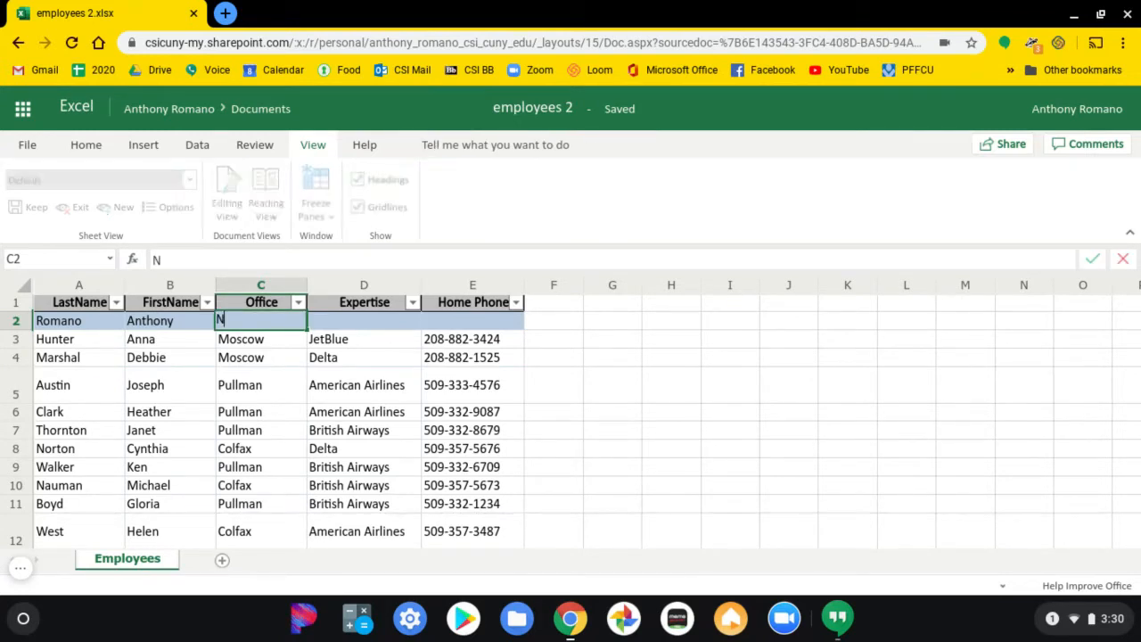
text(ew York)
key(Tab)
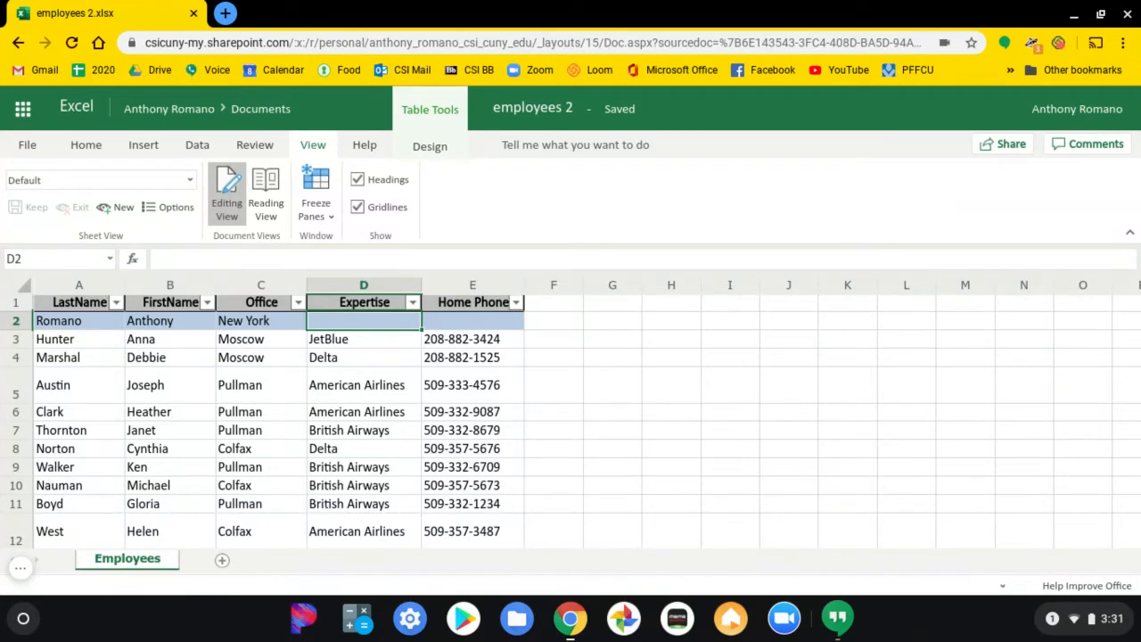
text(Delta)
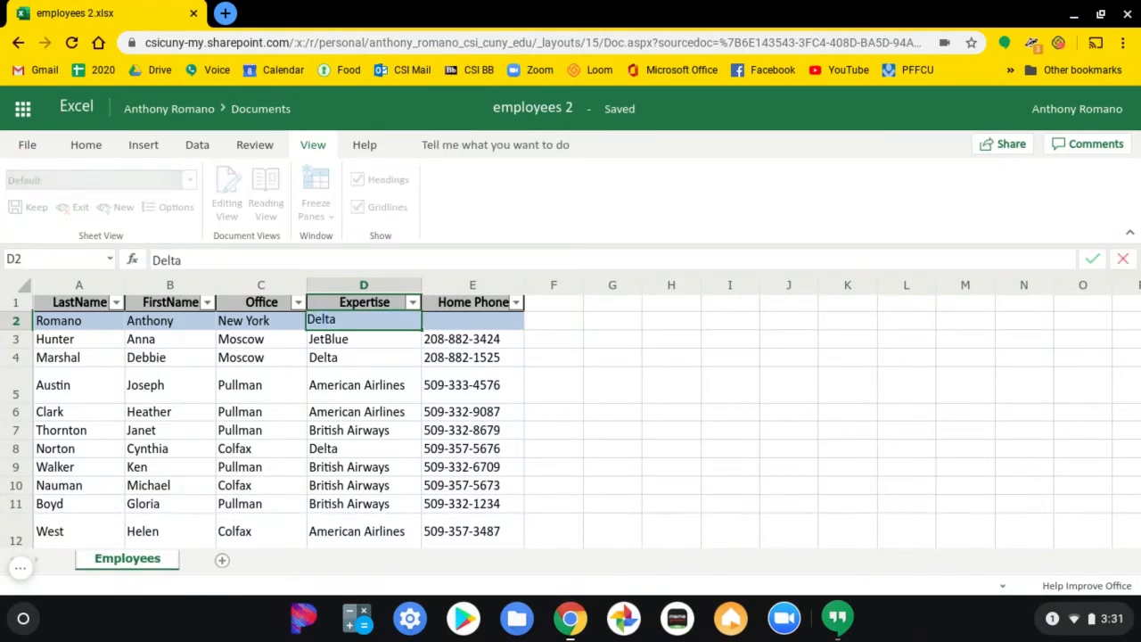
key(Tab)
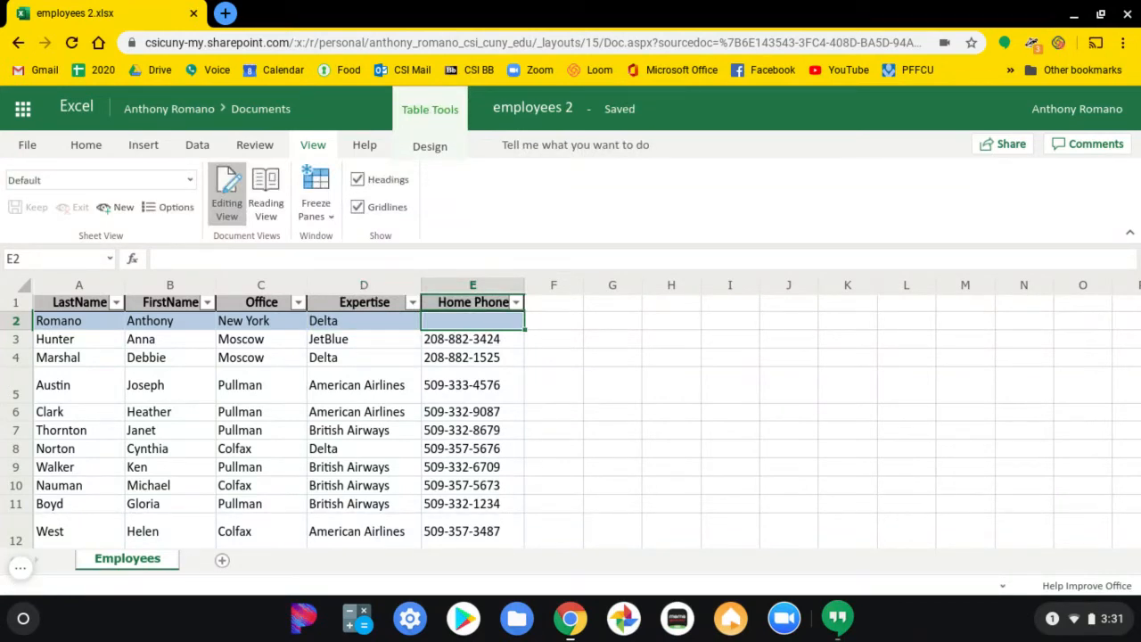
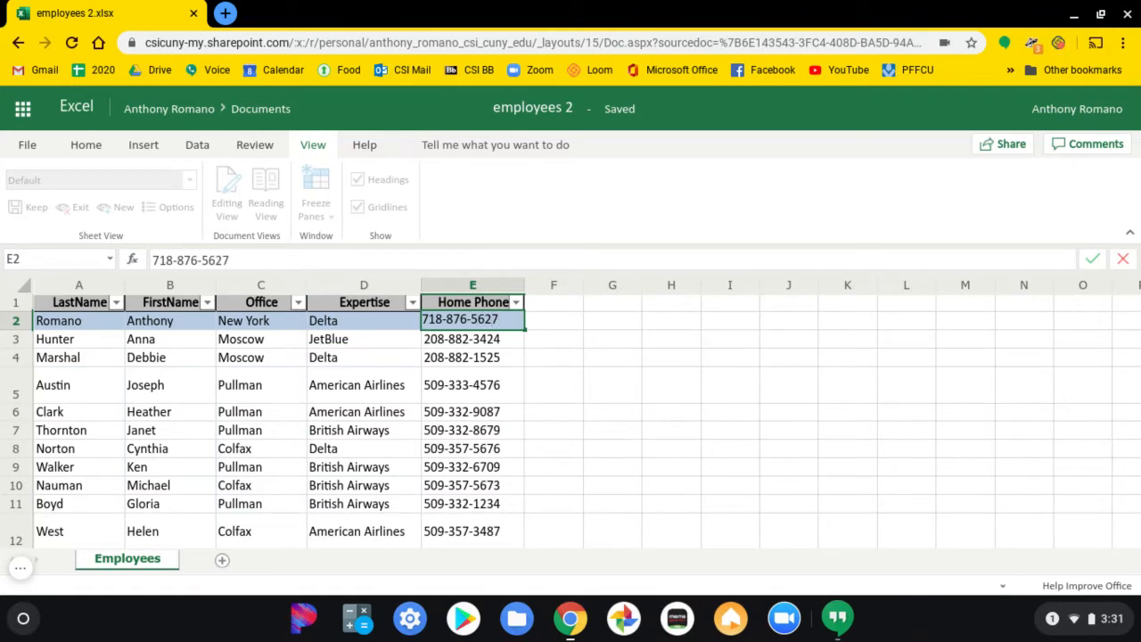
Enter your phone number in the Home Phone cell E2.
key(Return)
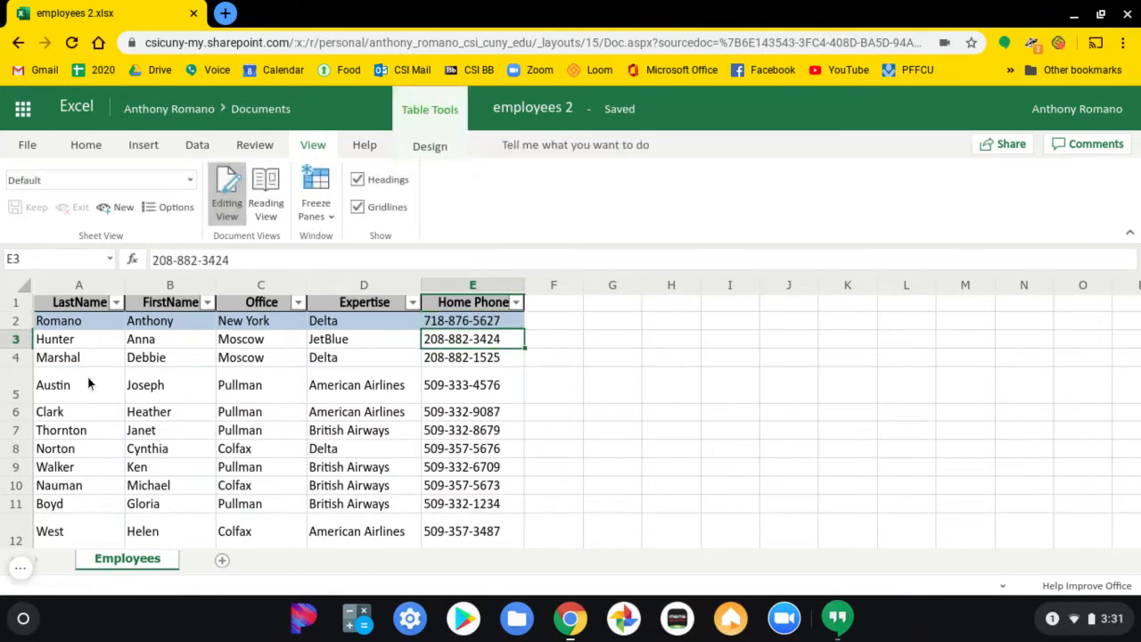
Sort the whole employee table in the Default view ascending by LastName and check where the added row falls.
click(116, 303)
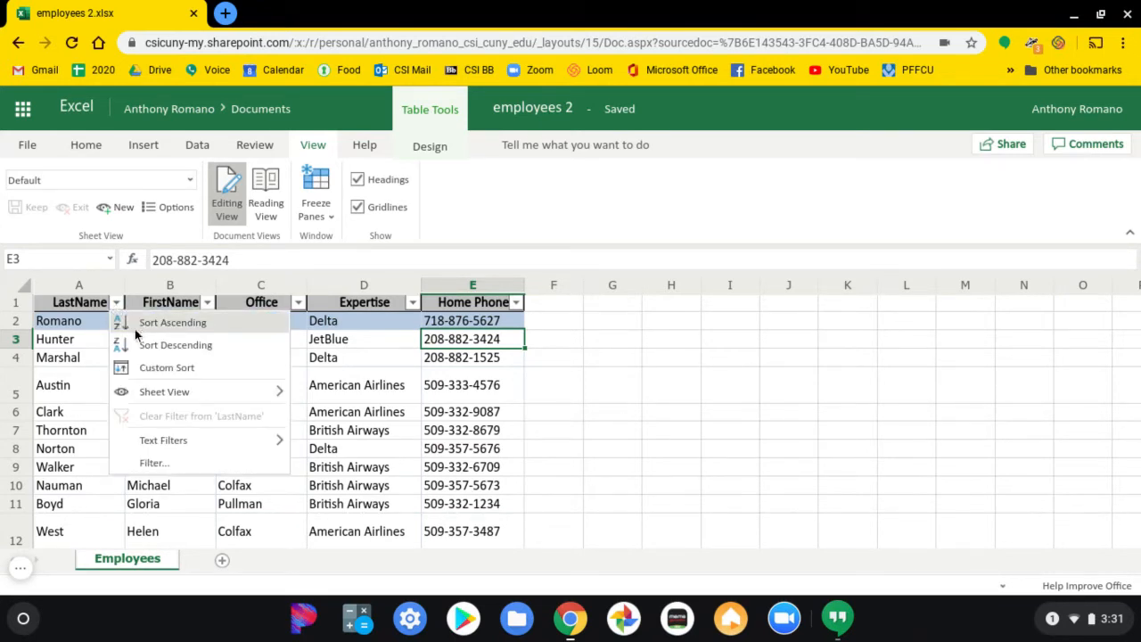
click(136, 330)
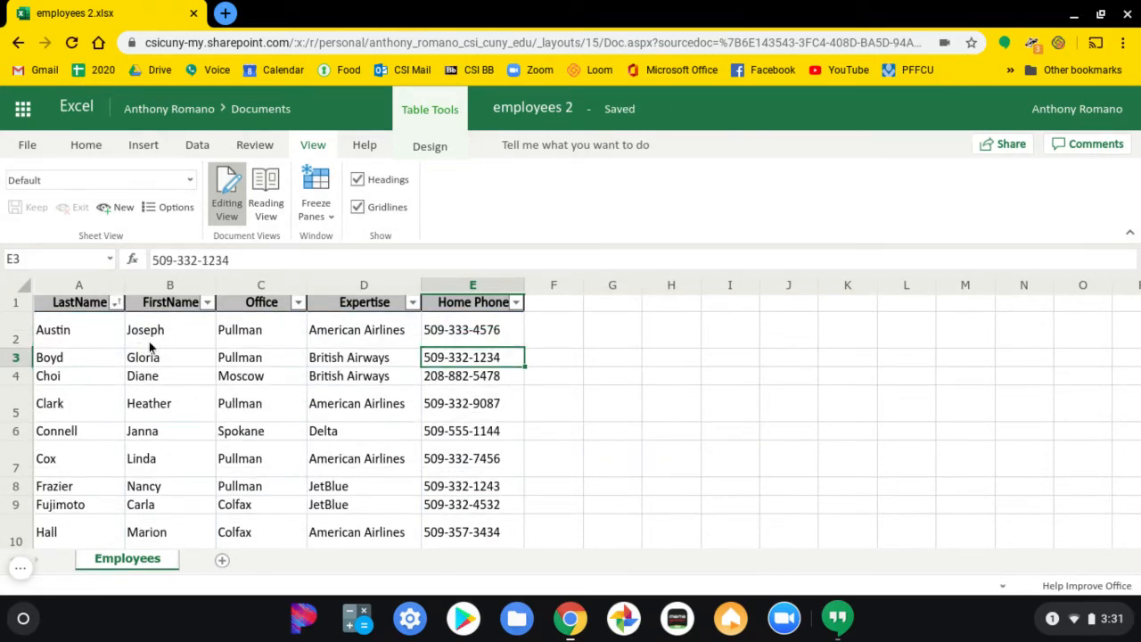
scroll(159, 350, down, 3)
scroll(161, 350, down, 3)
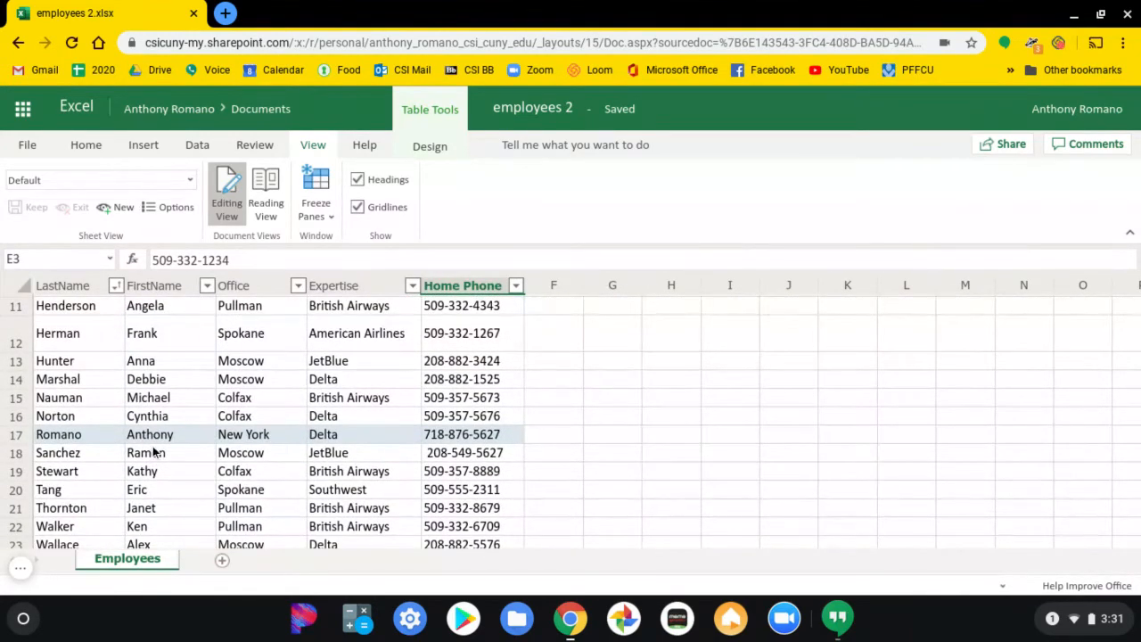
Switch to the lab directions PDF and highlight the file name Travel Center Employees in item 15.
key(alt+Tab)
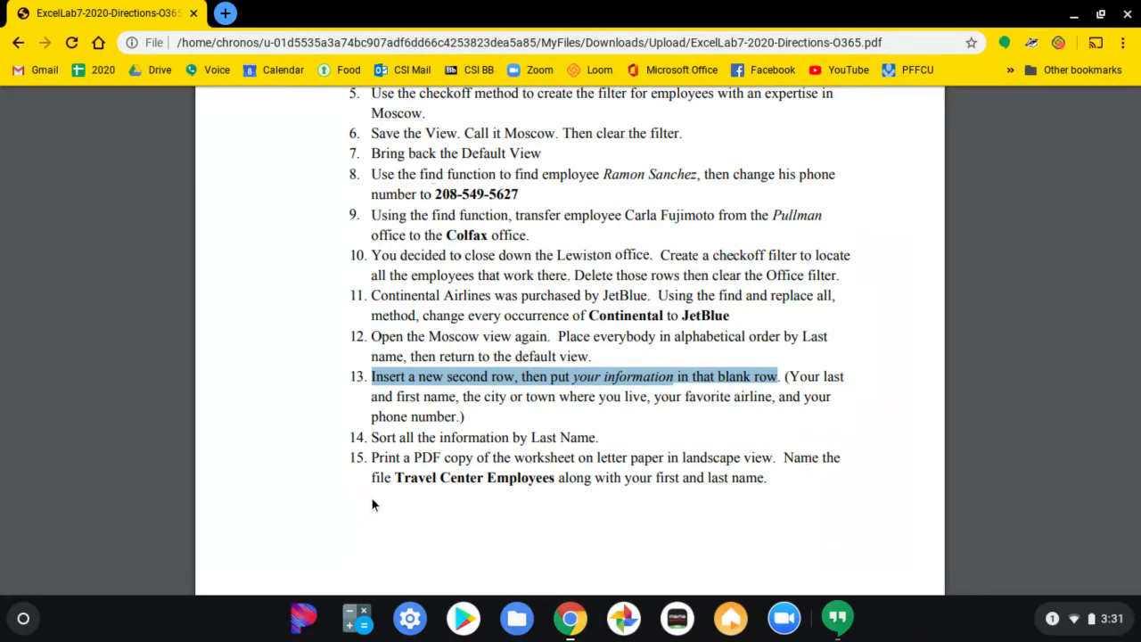
drag(398, 477, 559, 486)
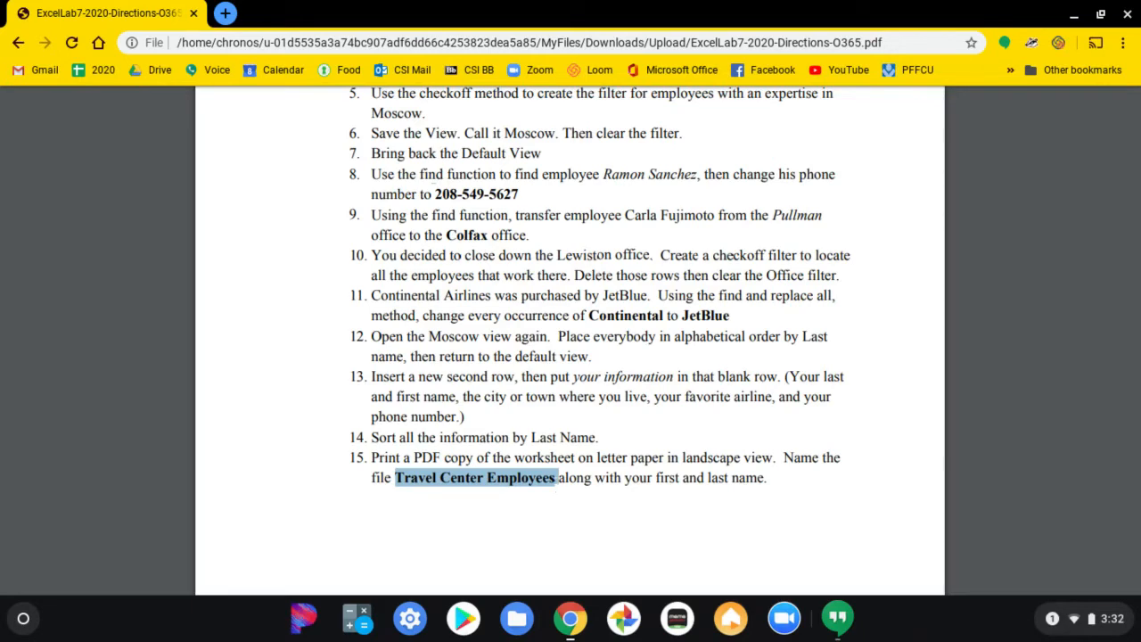
Switch back to the employees 2 workbook in Excel and open its print settings.
key(alt+Tab)
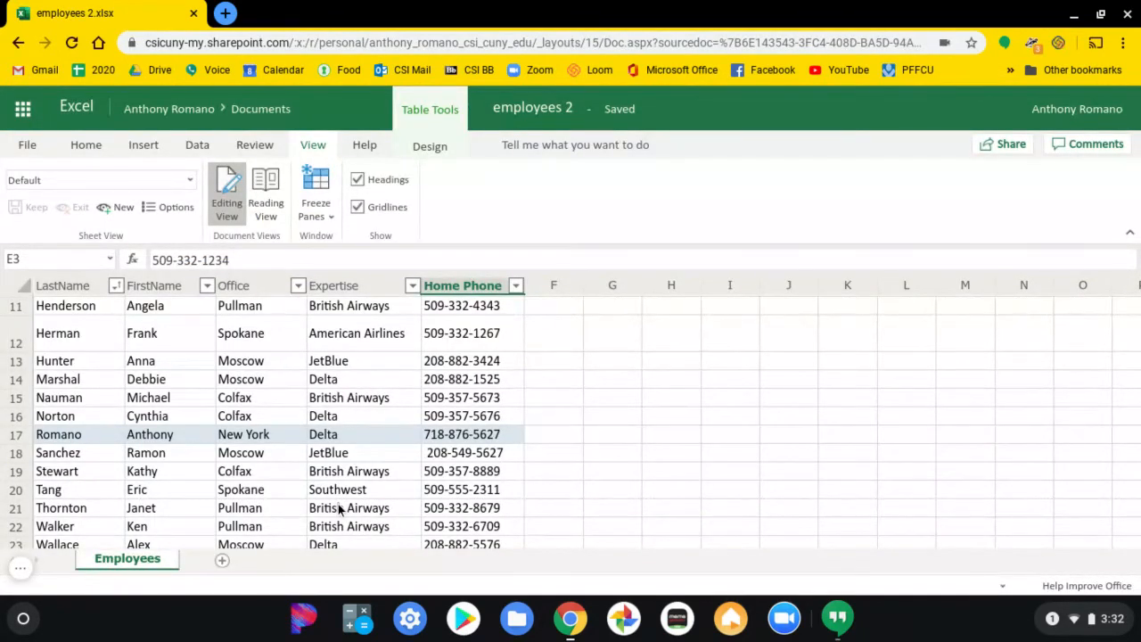
click(25, 146)
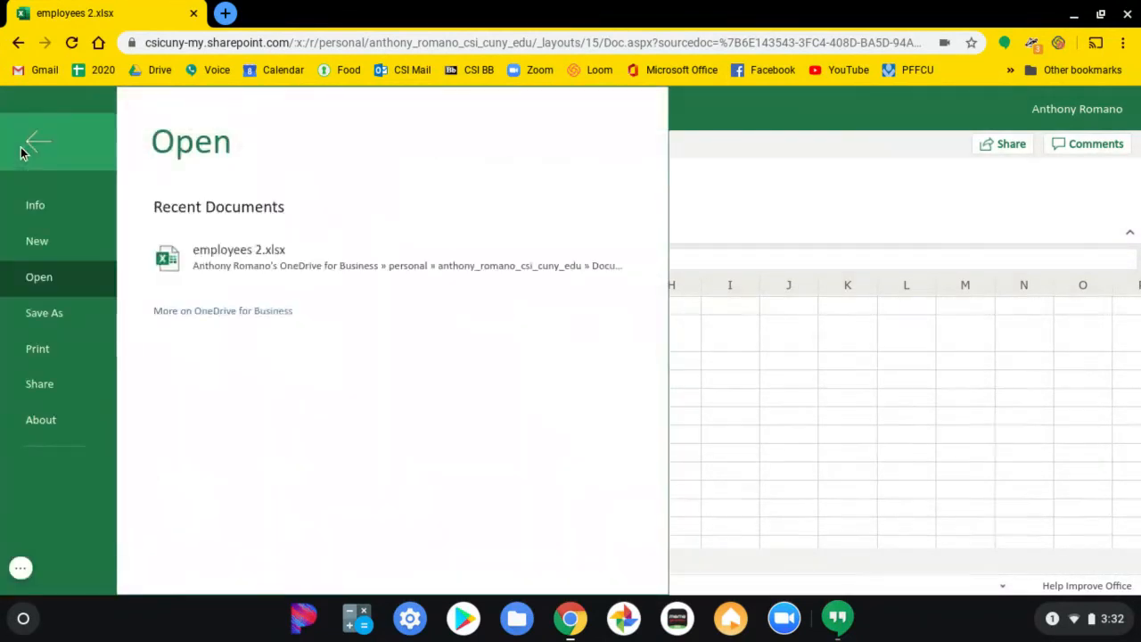
click(38, 353)
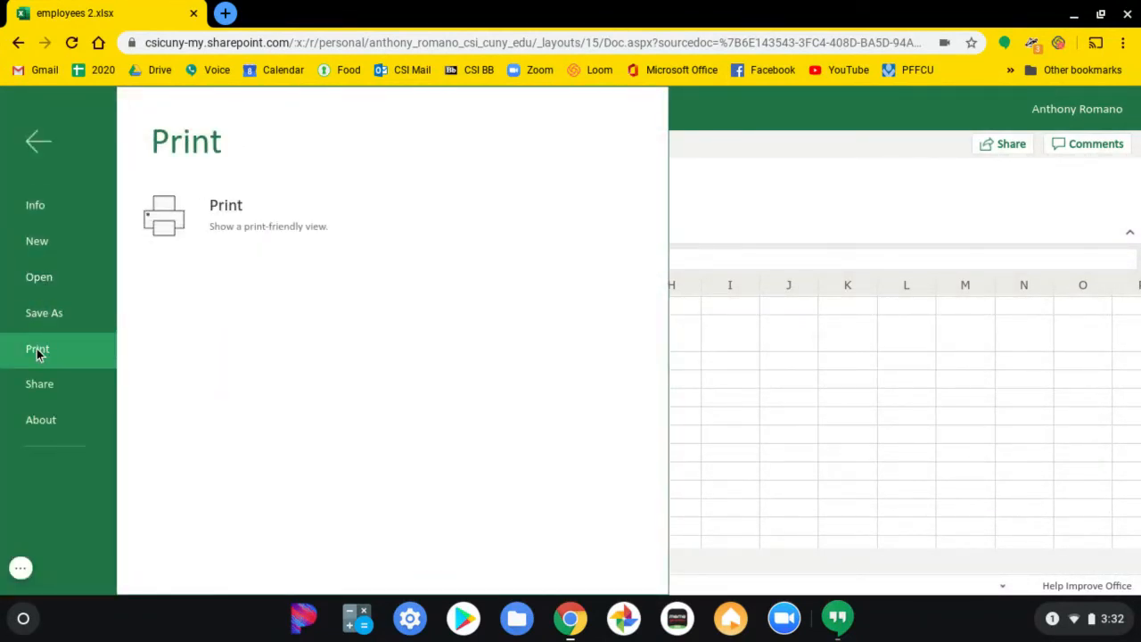
click(325, 219)
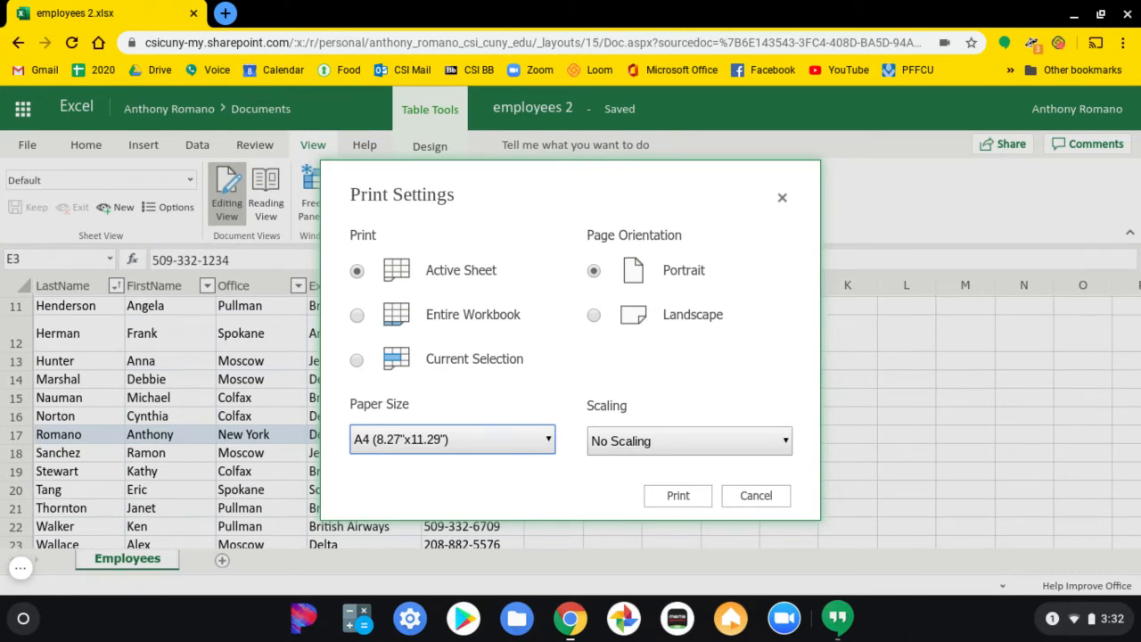
Go through the paper sizes and set the printout's paper size to Letter (8.5"x11").
key(Down)
key(Down)
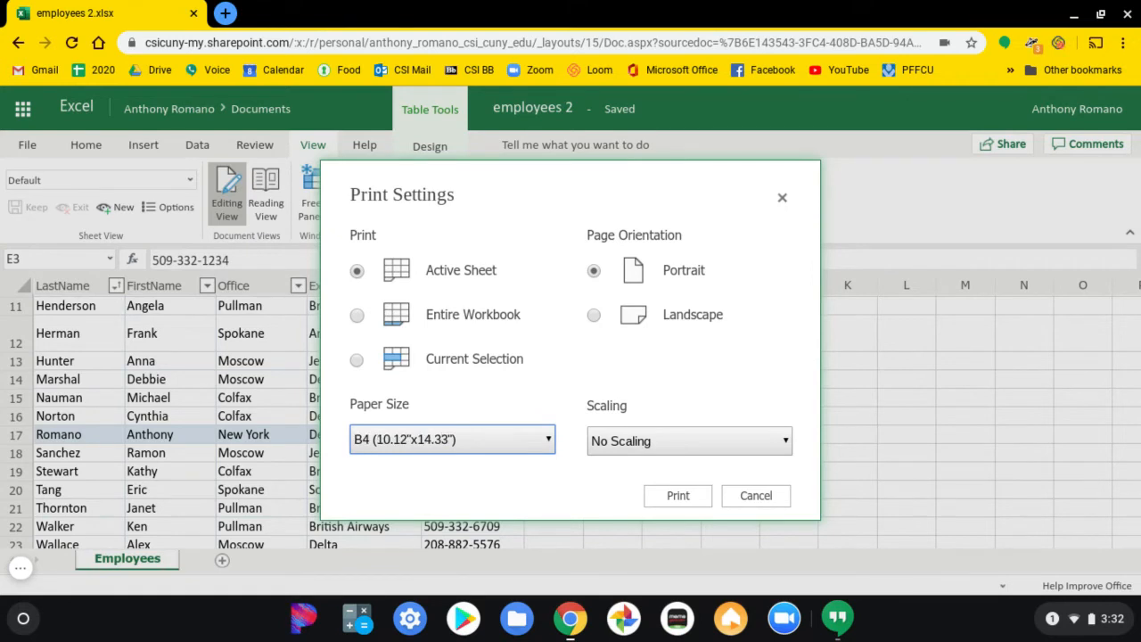
key(Down)
key(Down)
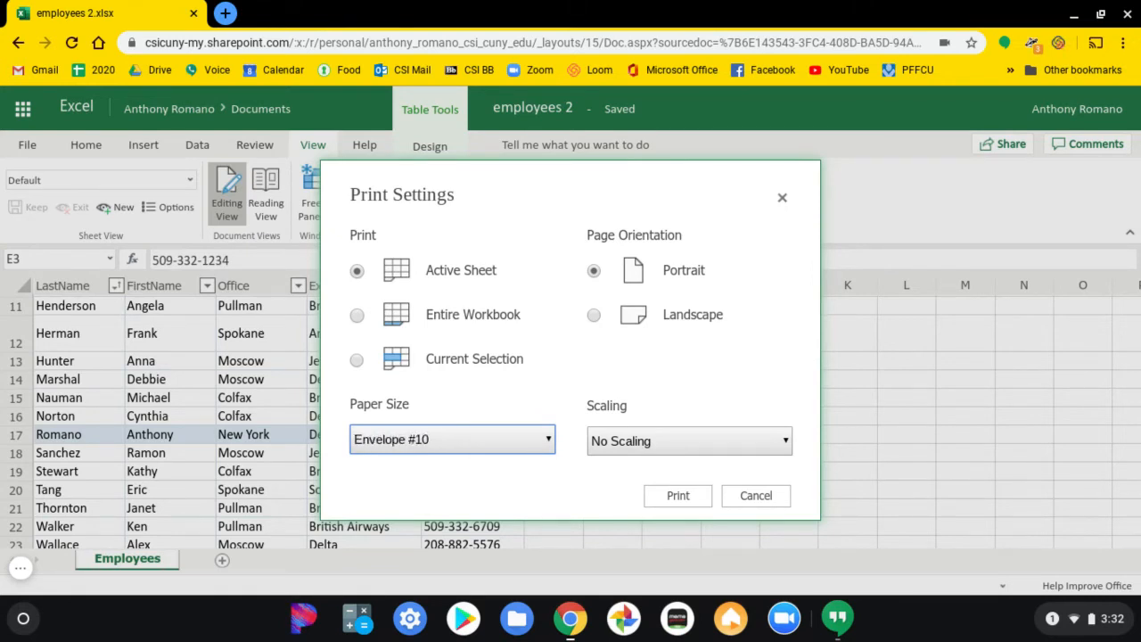
key(Down)
key(Down)
key(Down)
key(Down)
key(Down)
key(Down)
key(Up)
key(Up)
key(Up)
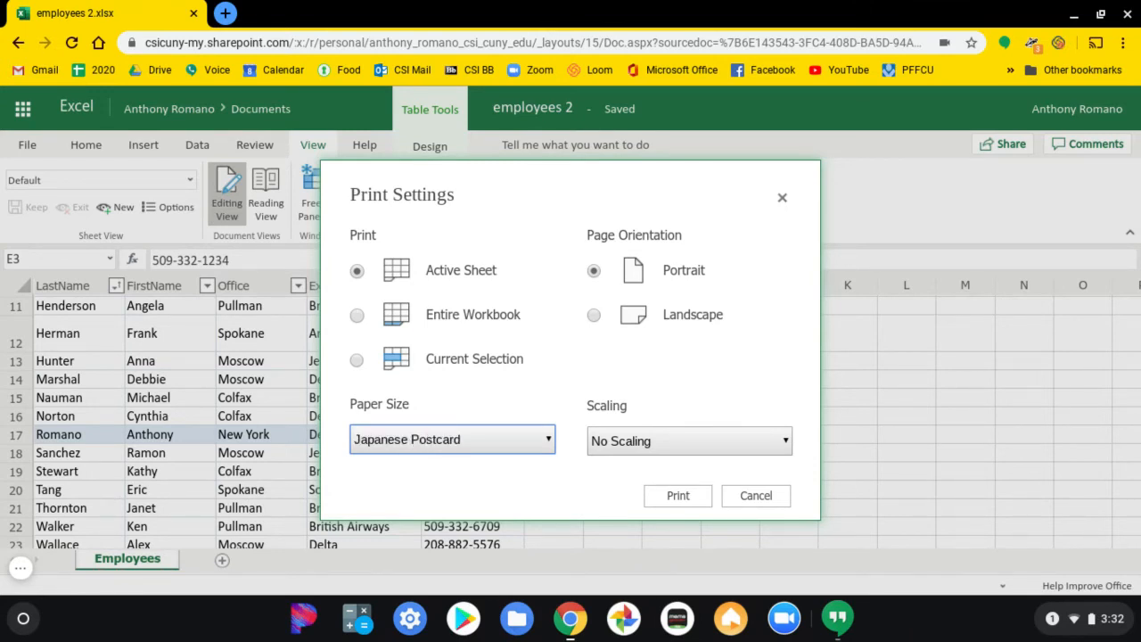
key(a)
key(l)
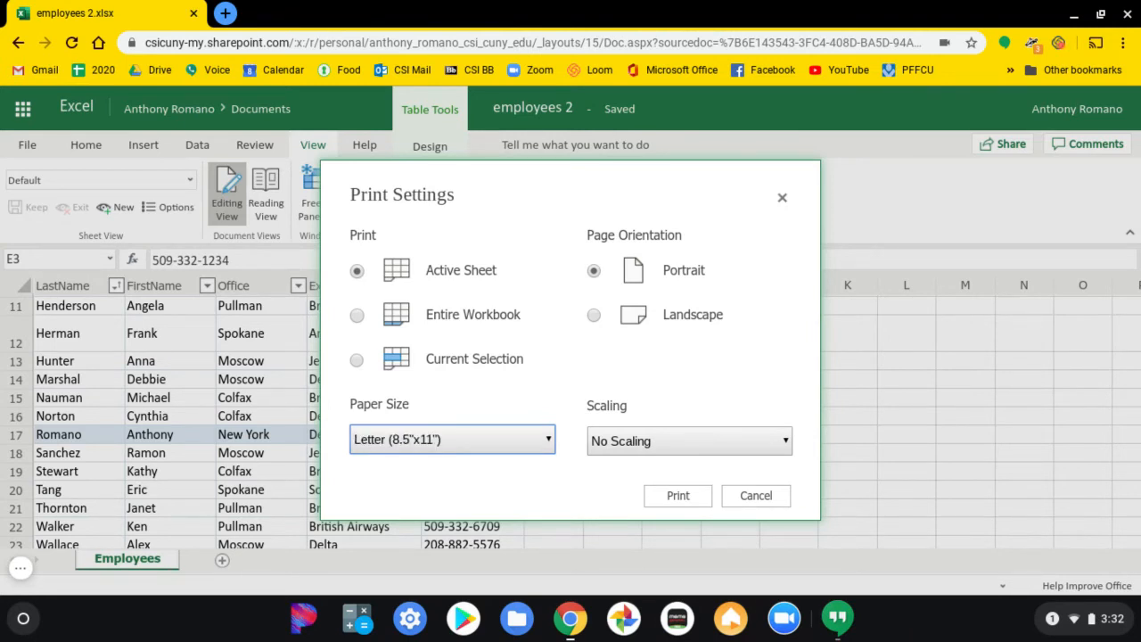
key(l)
key(e)
key(e)
key(e)
key(l)
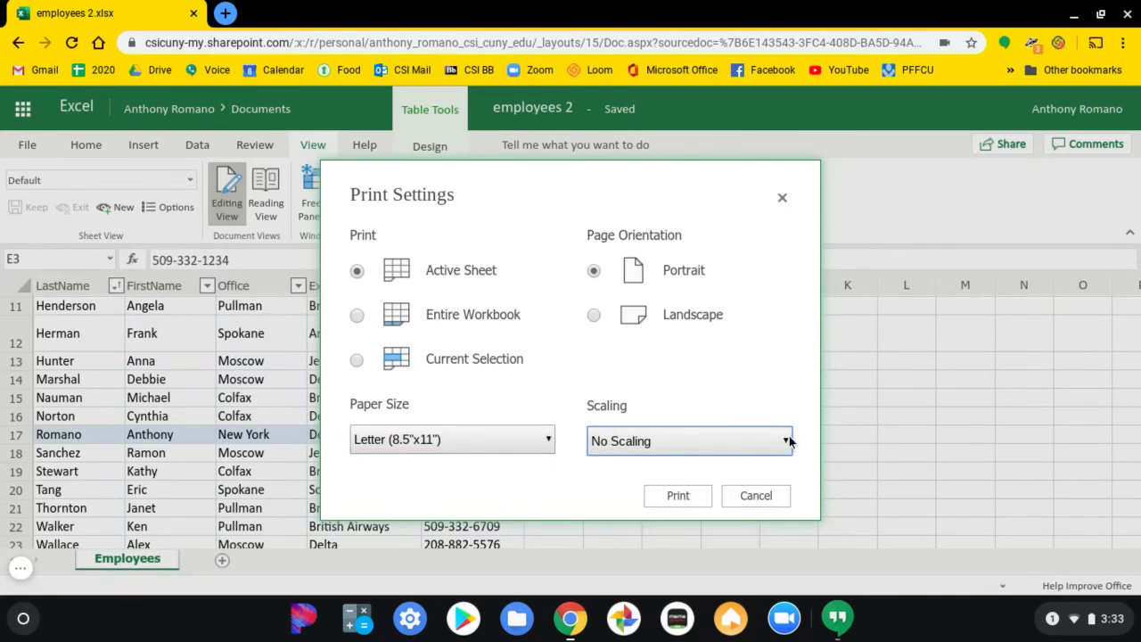
Scale the printout to Fit Sheet on One Page and start saving the print job as a PDF.
key(Down)
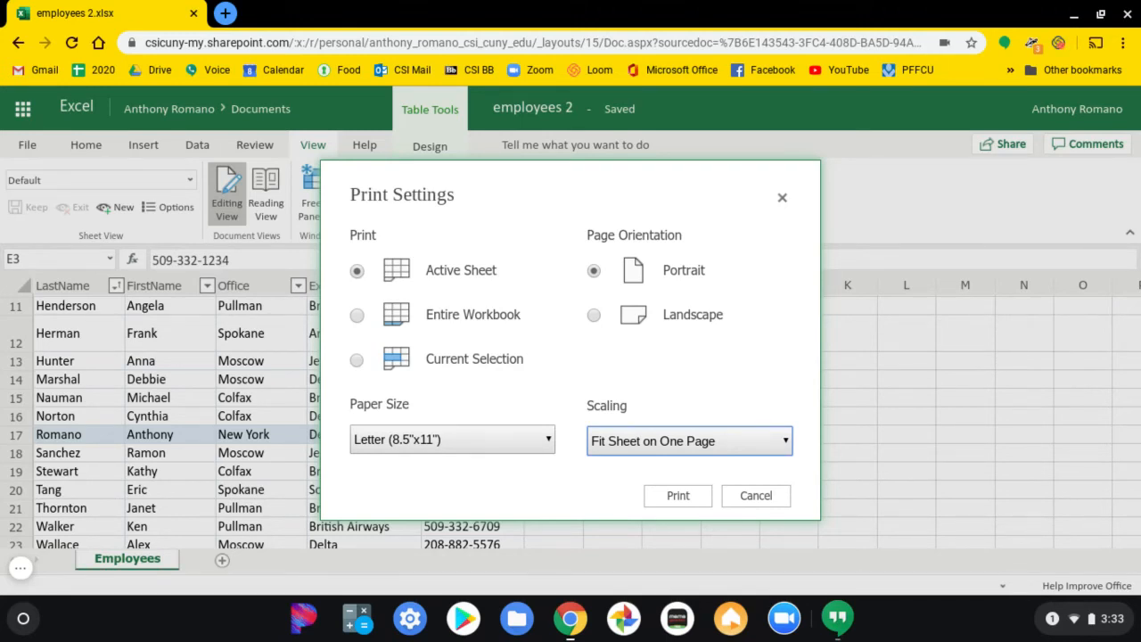
click(697, 489)
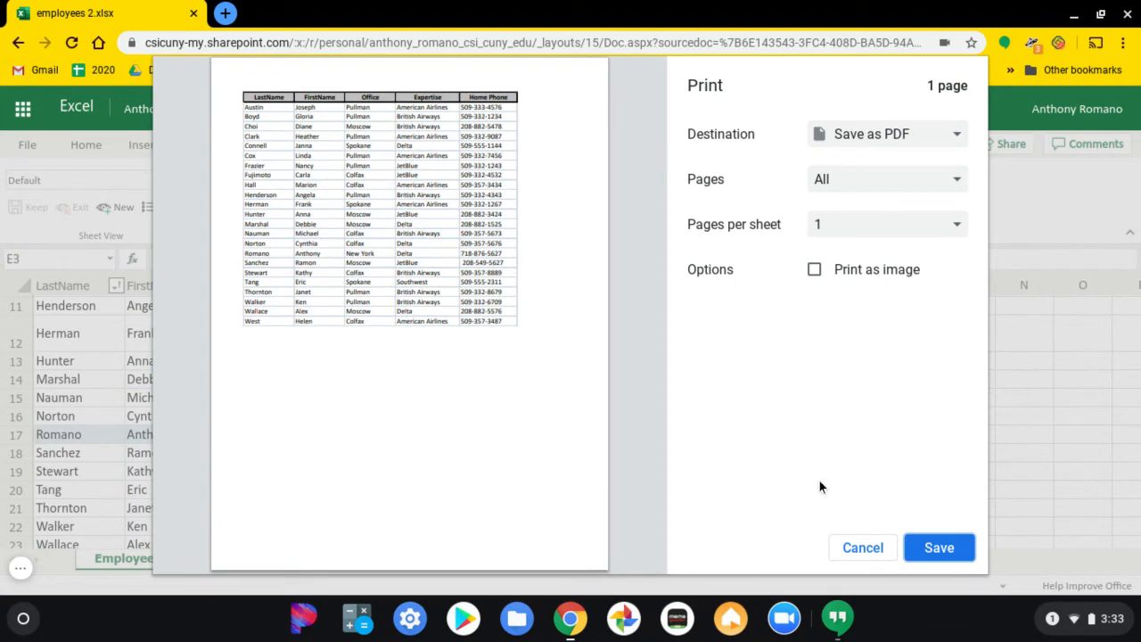
click(939, 548)
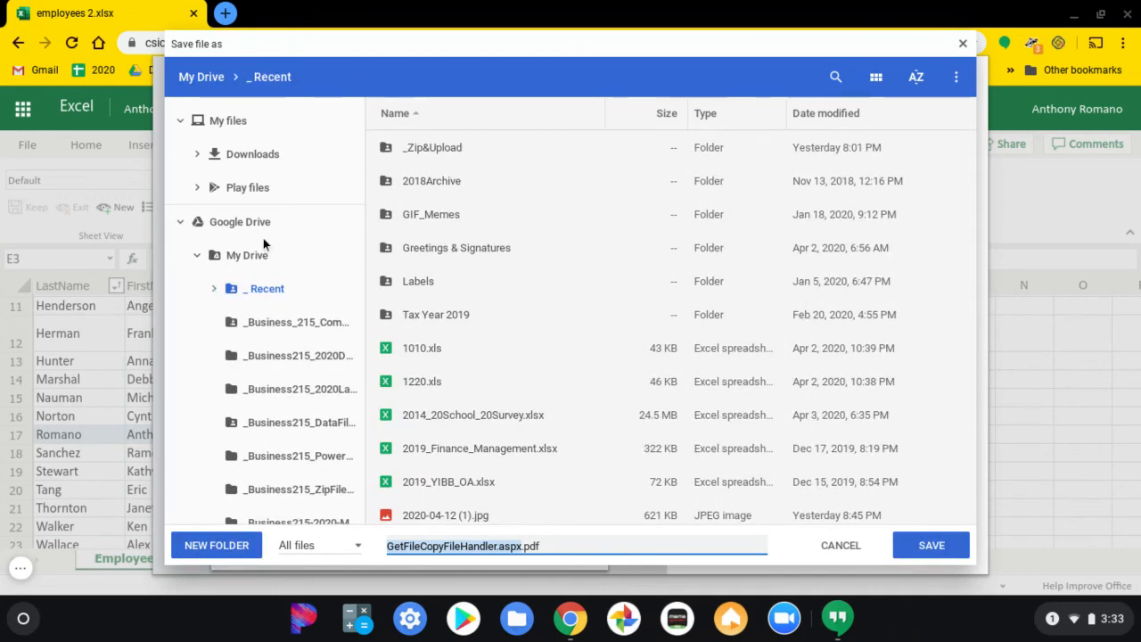
Save the PDF in Downloads as Travel Center Employees followed by your first and last name, and dismiss the print message.
click(260, 158)
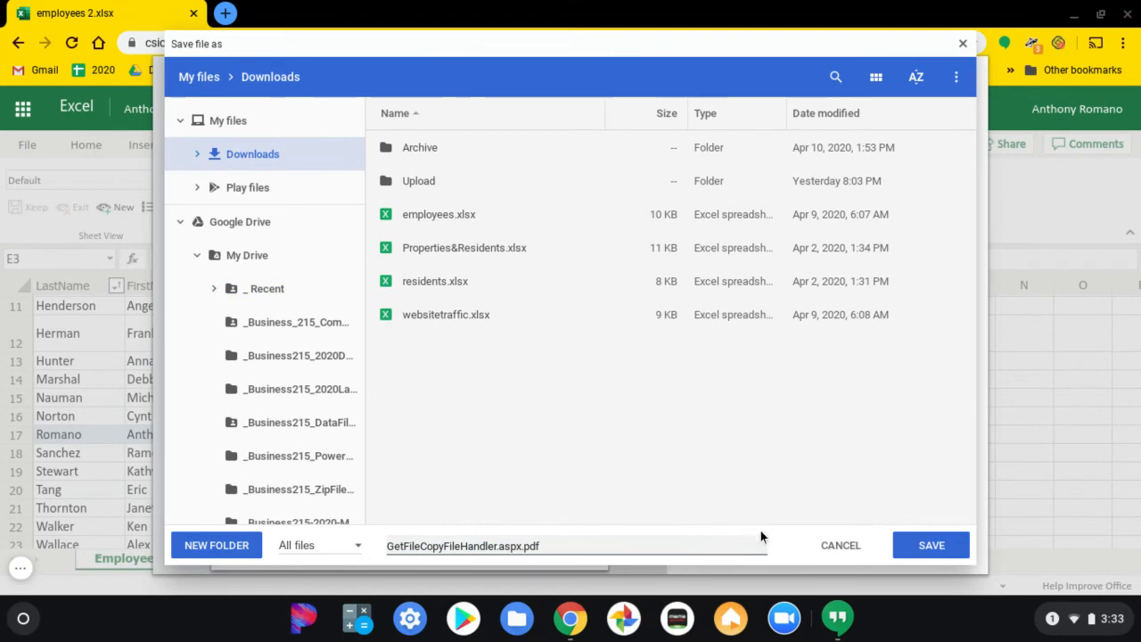
click(510, 546)
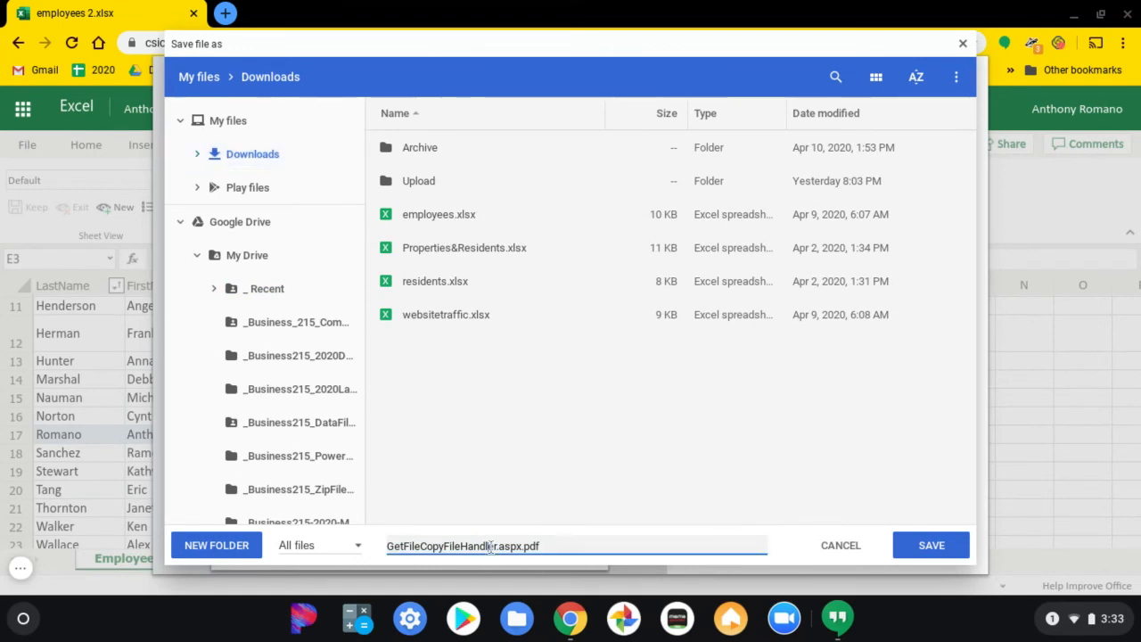
drag(550, 548, 373, 532)
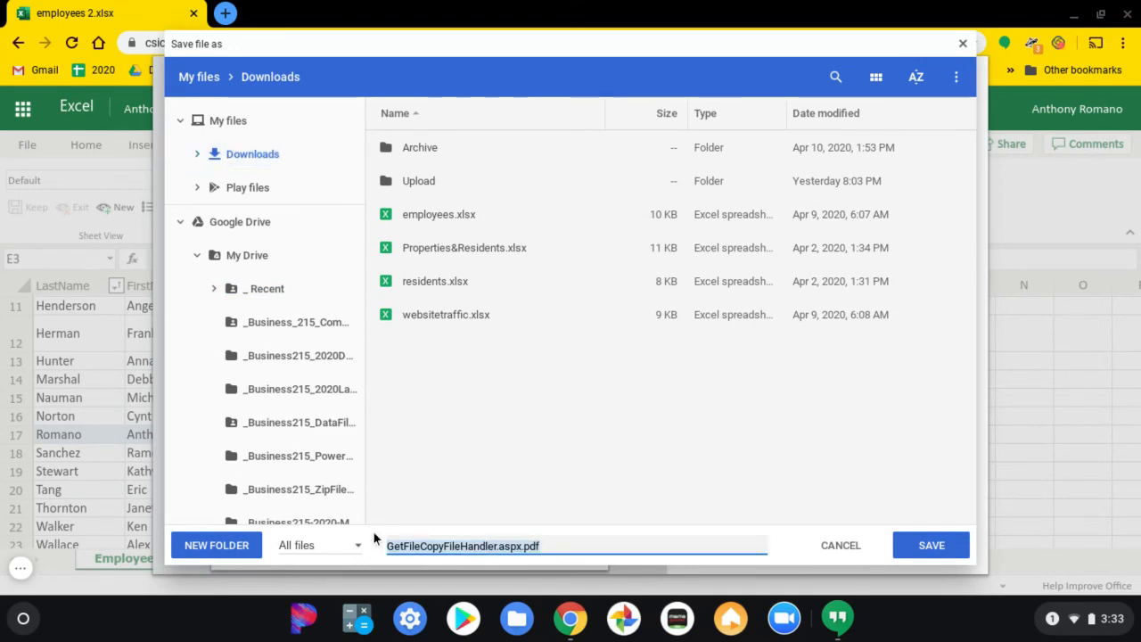
text(Travel Center Employees)
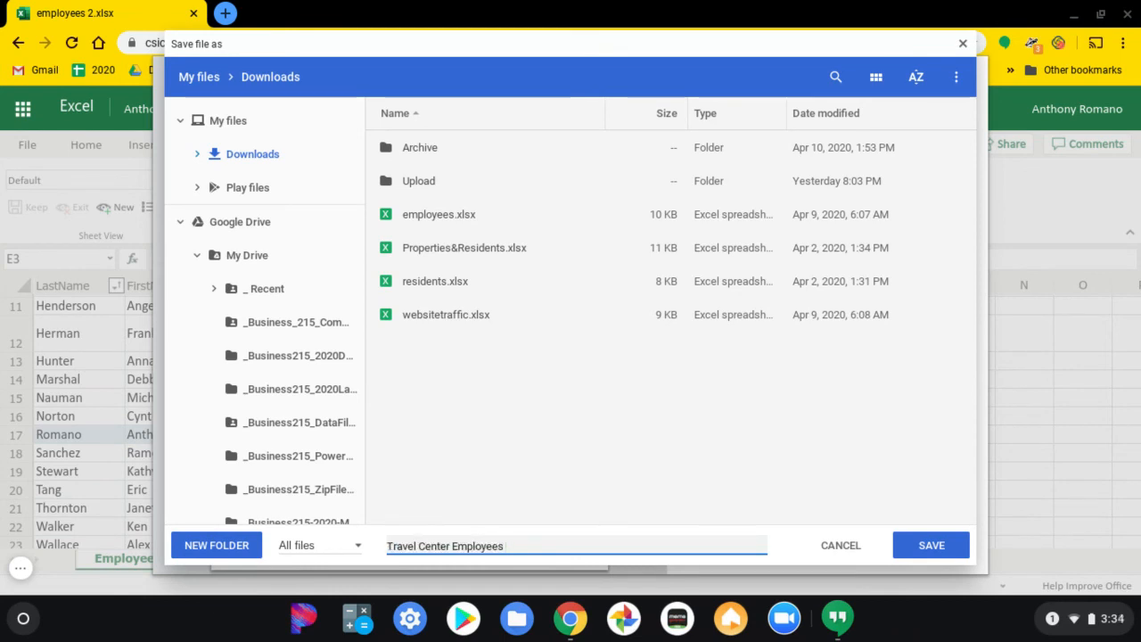
text(Anth)
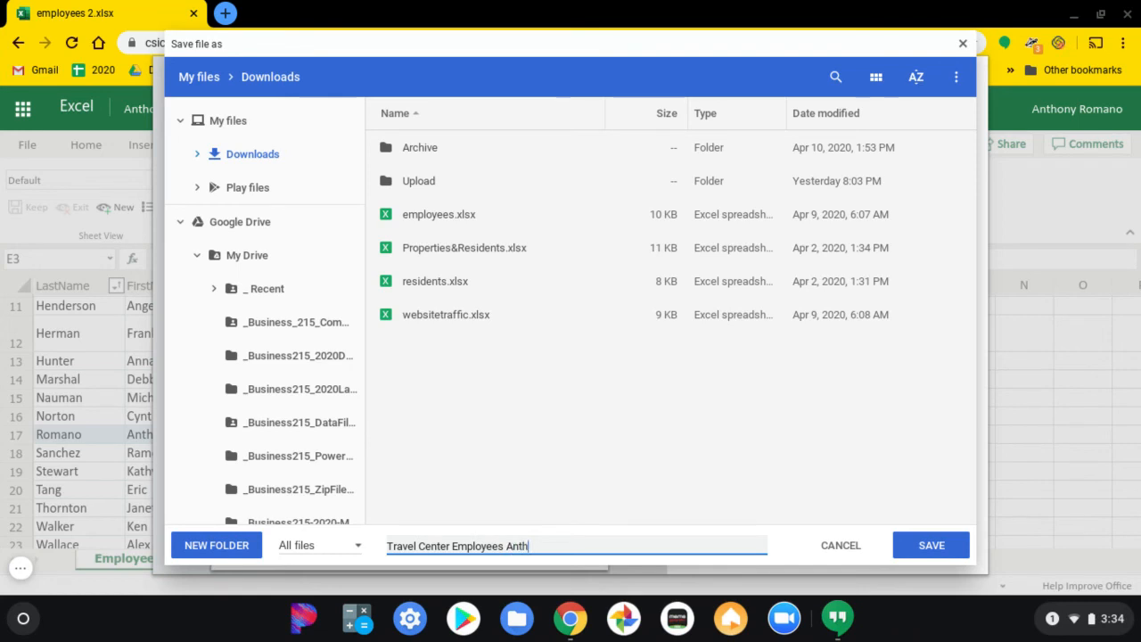
text(ony Ro)
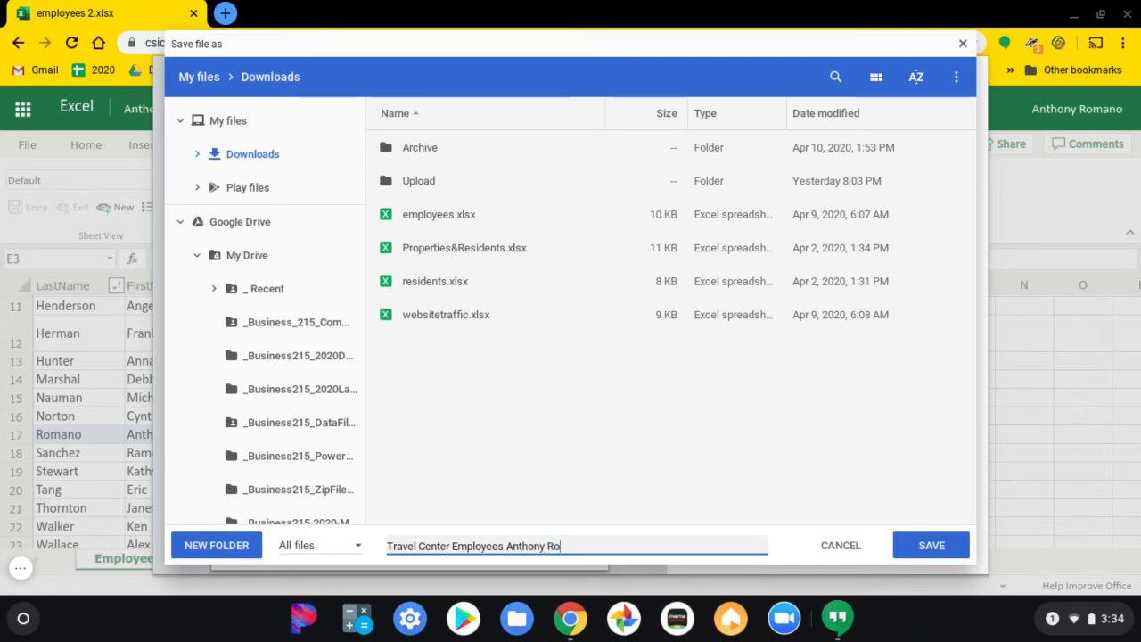
text(mano)
click(898, 551)
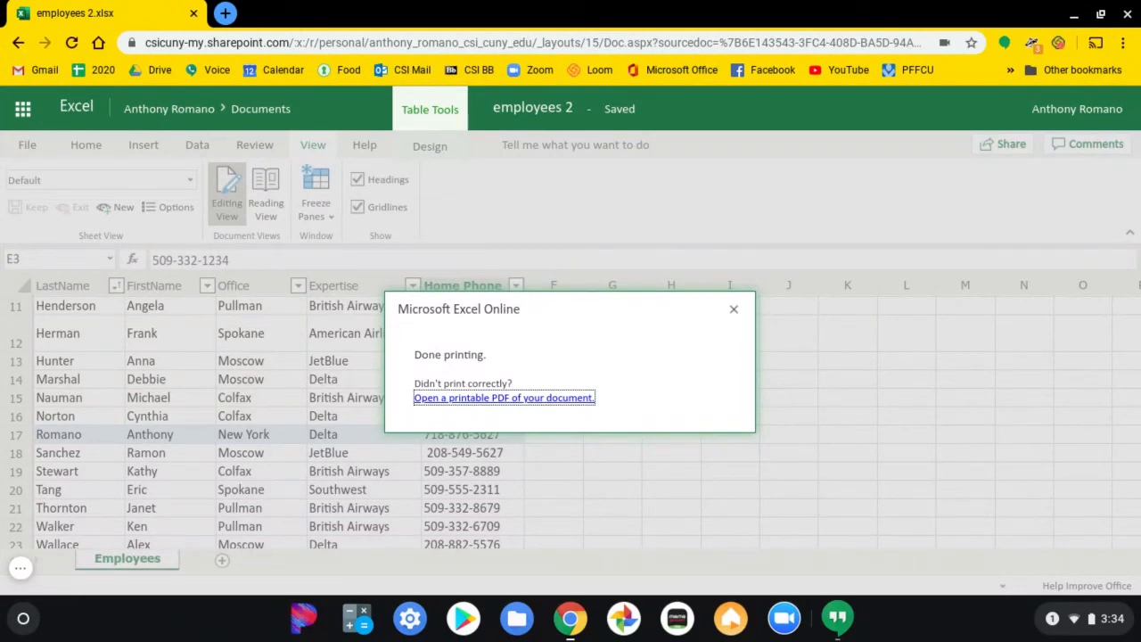
click(731, 310)
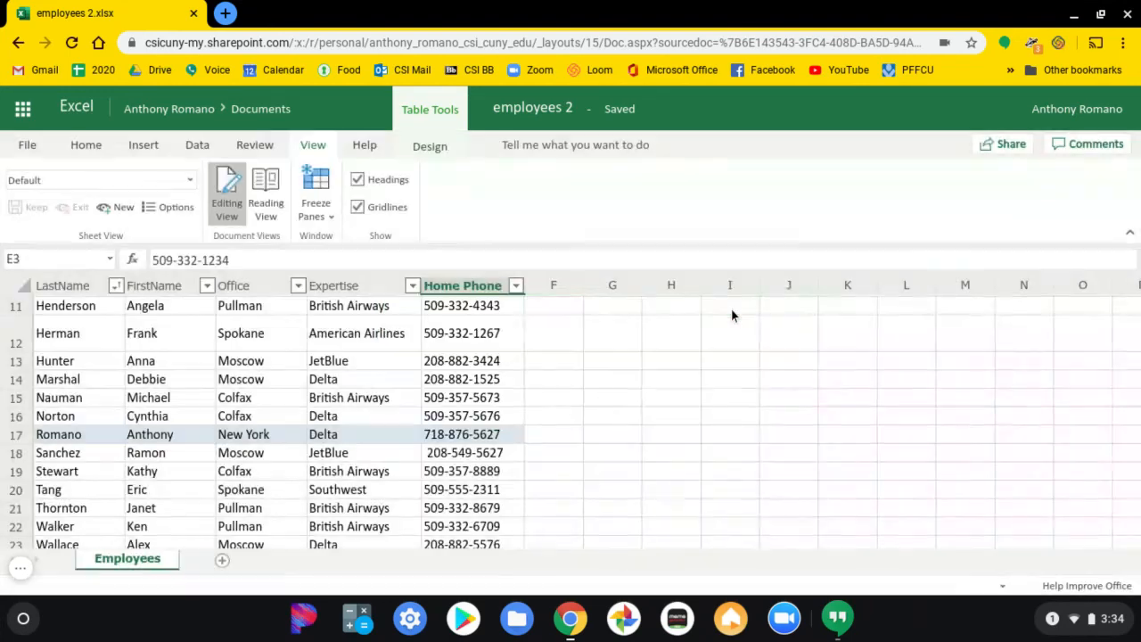